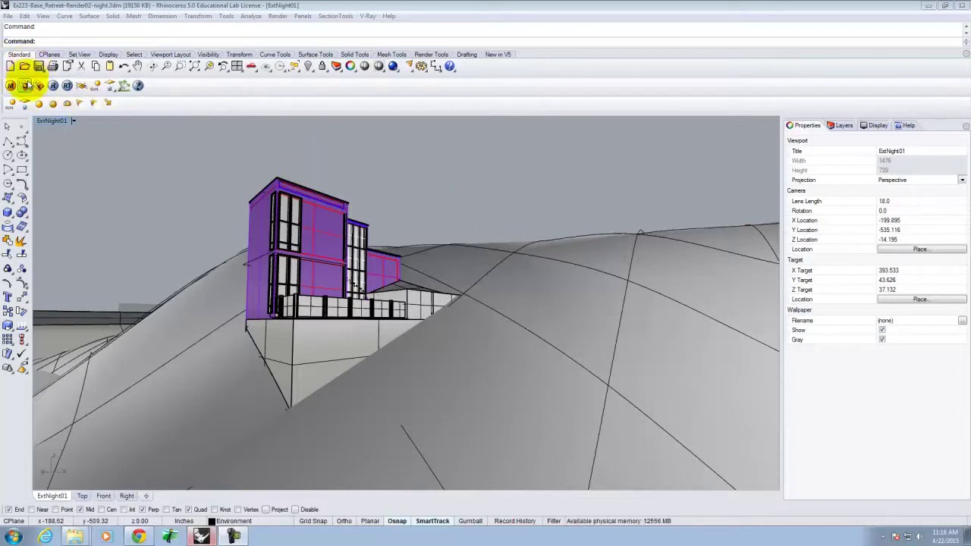
# Step: Show the V-Ray environment options and open the background reflection/refraction multiplier for editing
pyautogui.click(23, 87)
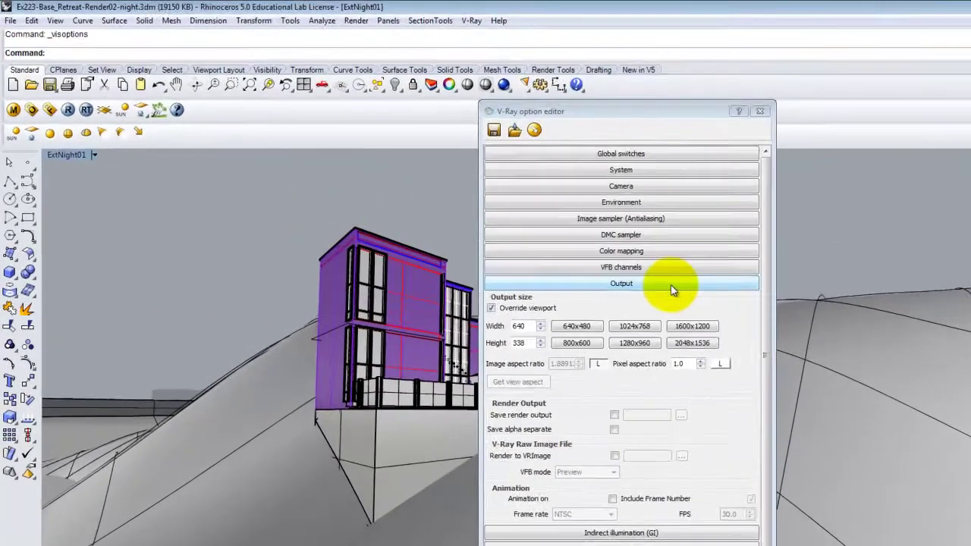
pyautogui.click(523, 223)
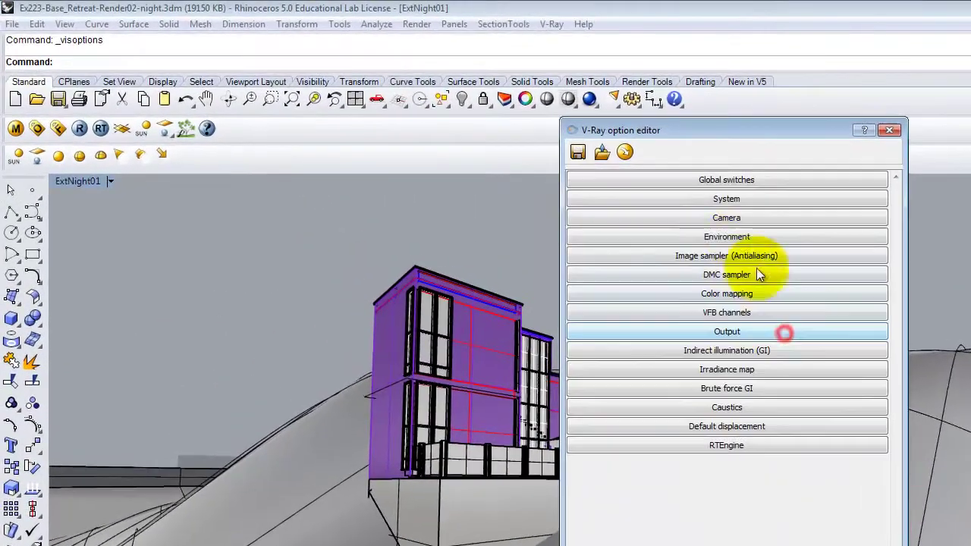
pyautogui.click(726, 237)
pyautogui.doubleClick(676, 303)
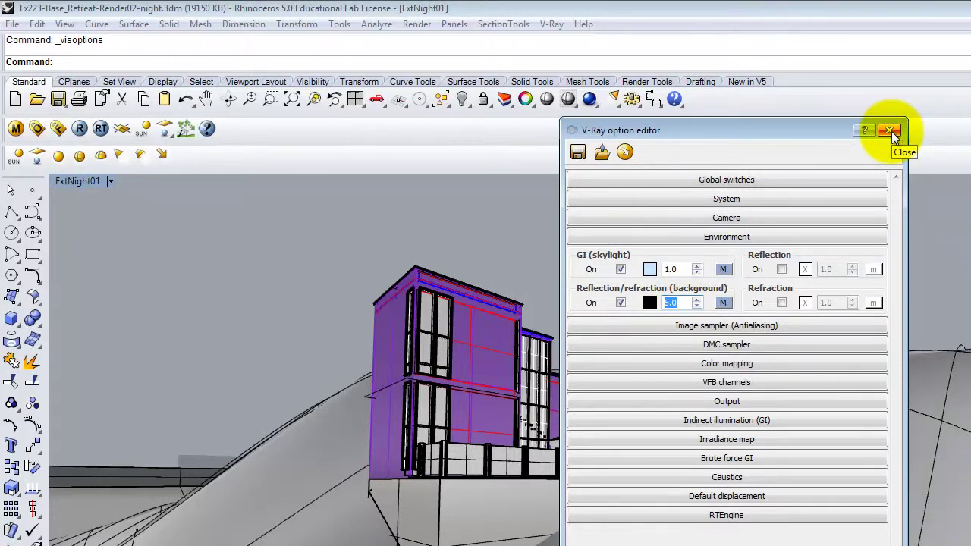
# Step: Render the ExtNight01 view with V-Ray, choosing to wait for the program to respond when it hangs
pyautogui.click(80, 128)
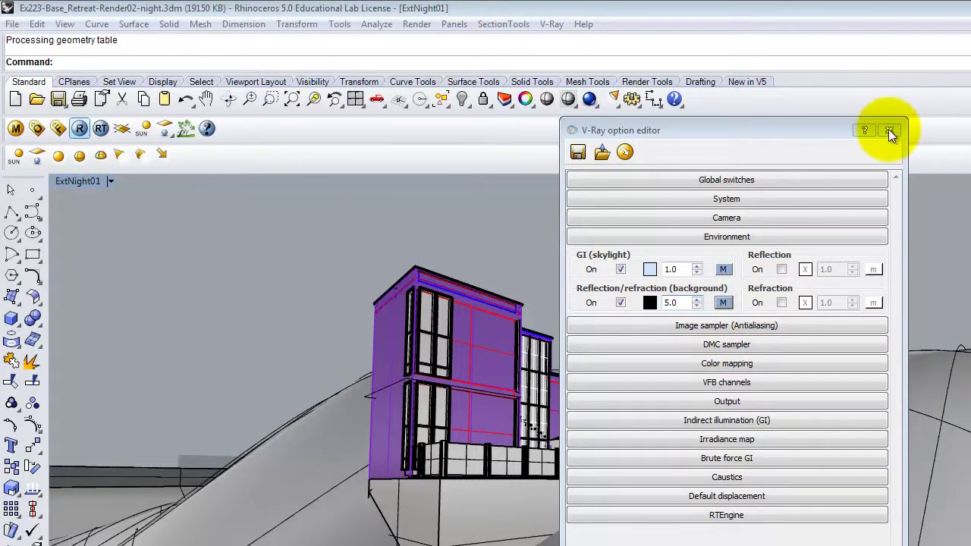
pyautogui.click(764, 130)
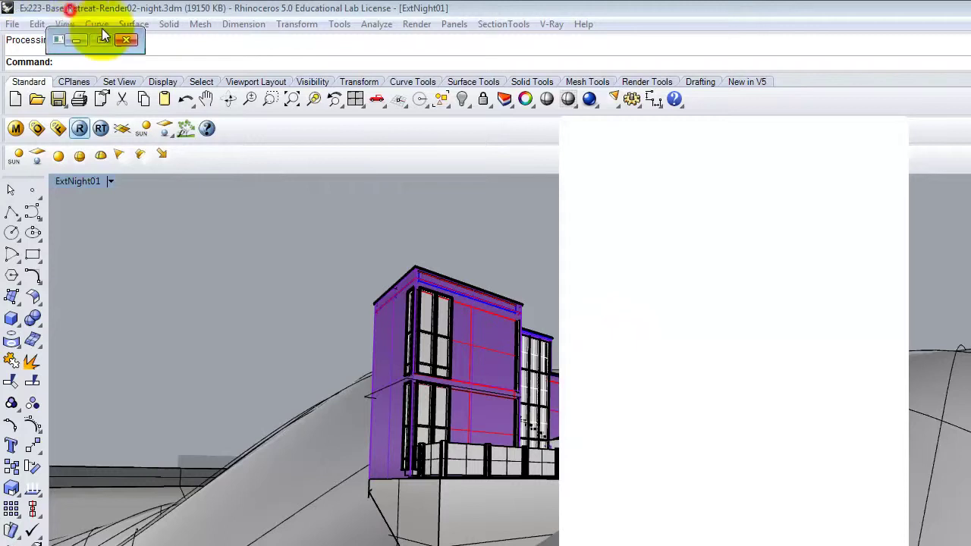
pyautogui.moveTo(65, 13); pyautogui.dragTo(217, 100)
pyautogui.click(249, 109)
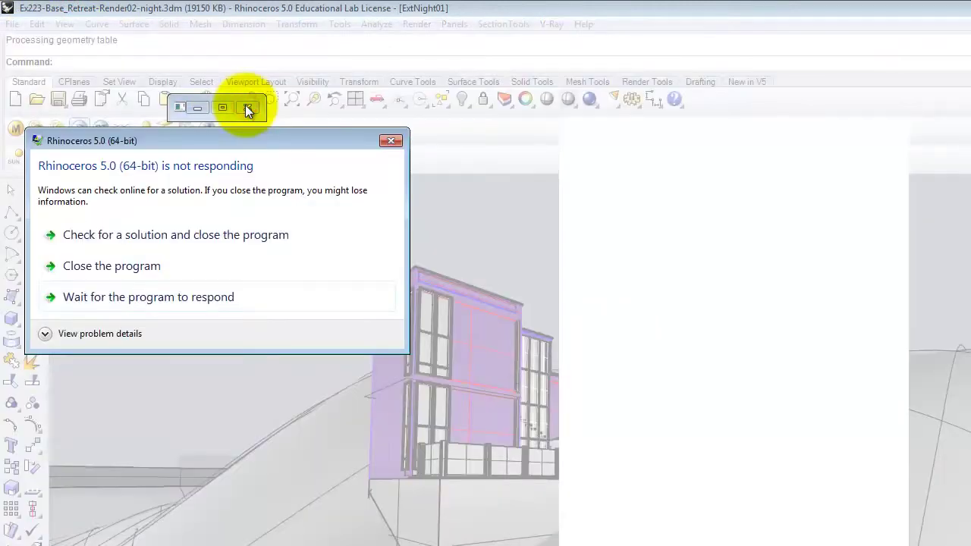
pyautogui.click(162, 297)
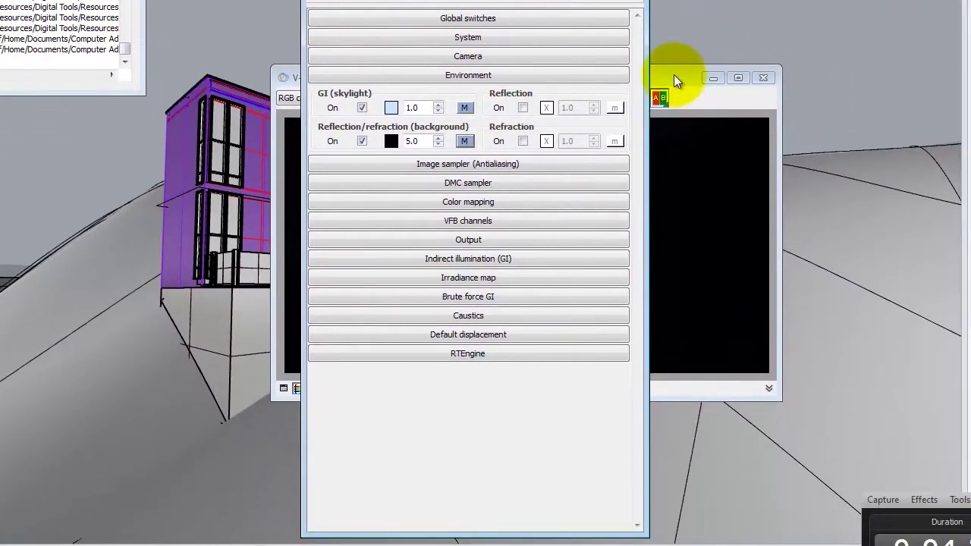
pyautogui.click(861, 253)
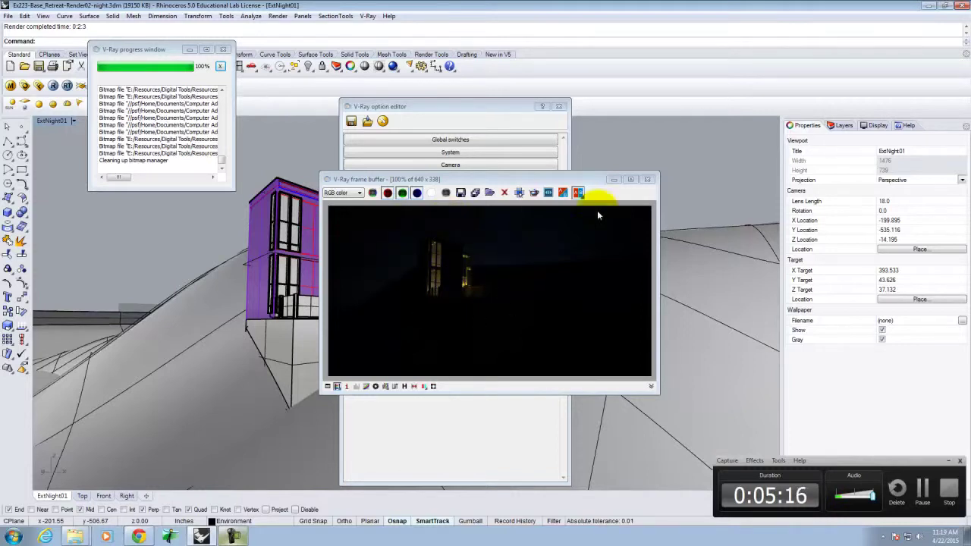
# Step: Close the V-Ray frame buffer, the option editor and the progress window
pyautogui.click(647, 179)
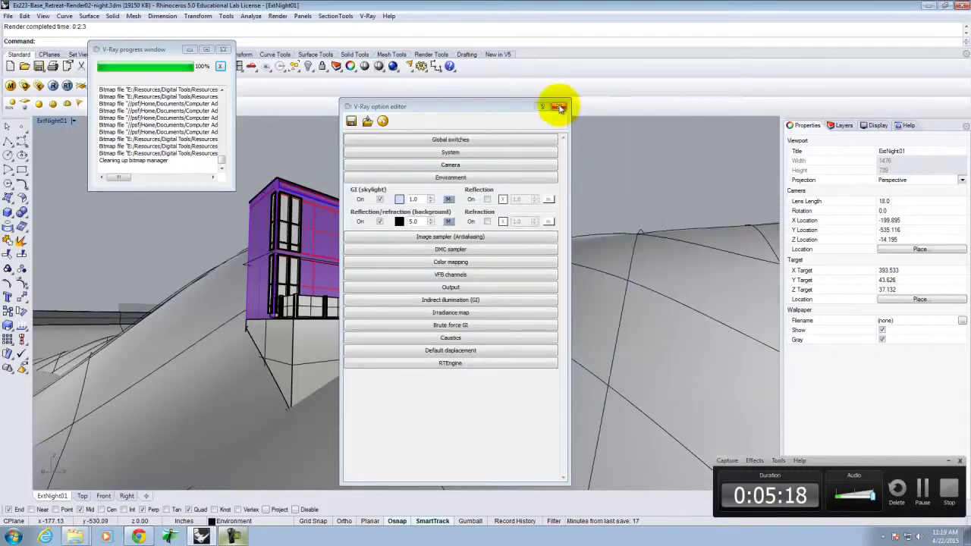
pyautogui.click(559, 106)
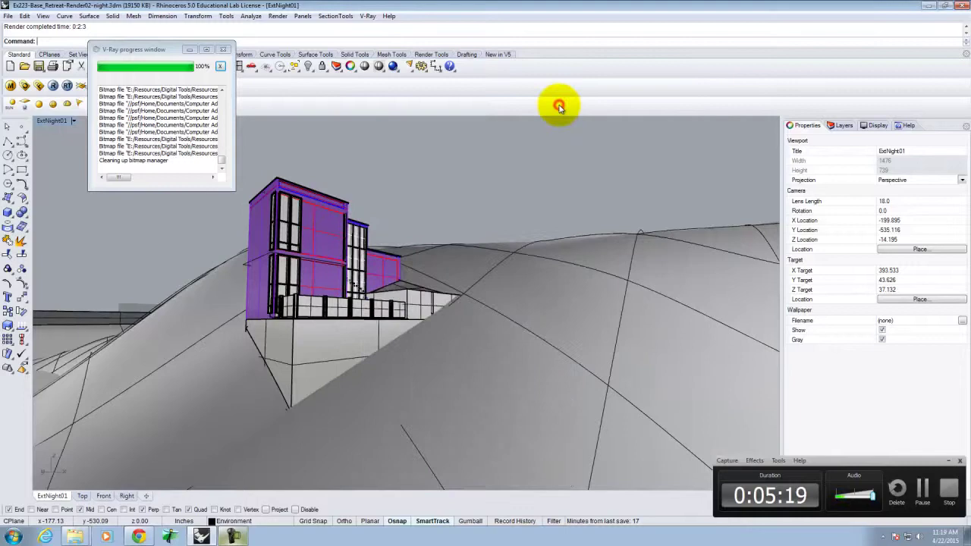
pyautogui.click(223, 49)
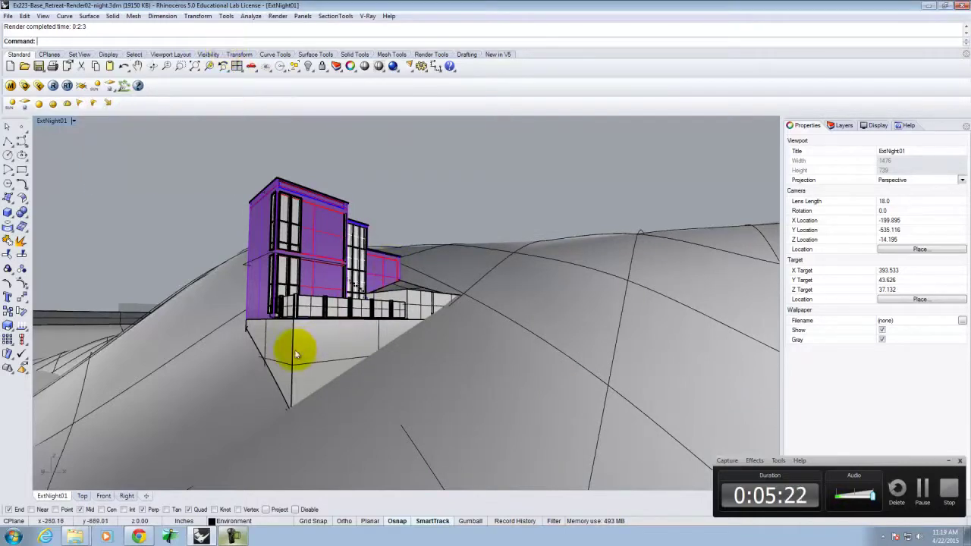
# Step: Create a narrow rectangular light on the underside of the deck's edge trim, spanning the short side from the outer corner to the wall
pyautogui.scroll(4, 299, 349)
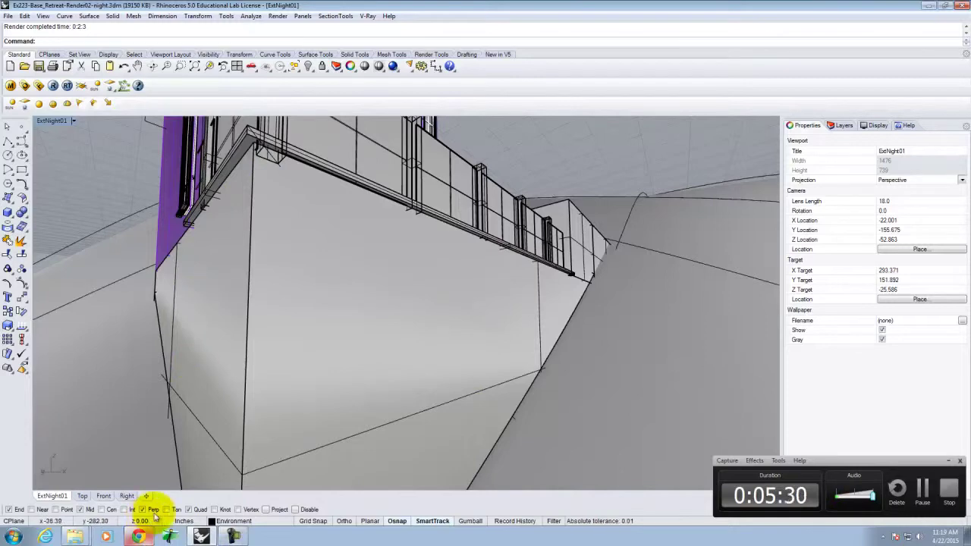
pyautogui.moveTo(266, 341)
pyautogui.mouseDown(button='right')
pyautogui.moveTo(281, 354)
pyautogui.moveTo(291, 346)
pyautogui.moveTo(278, 341)
pyautogui.mouseUp(button='right')
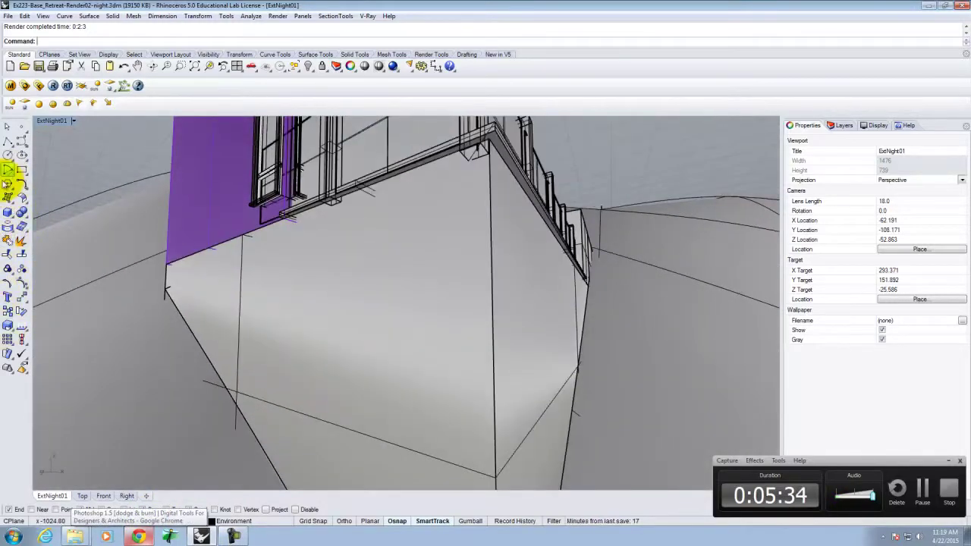
pyautogui.click(25, 105)
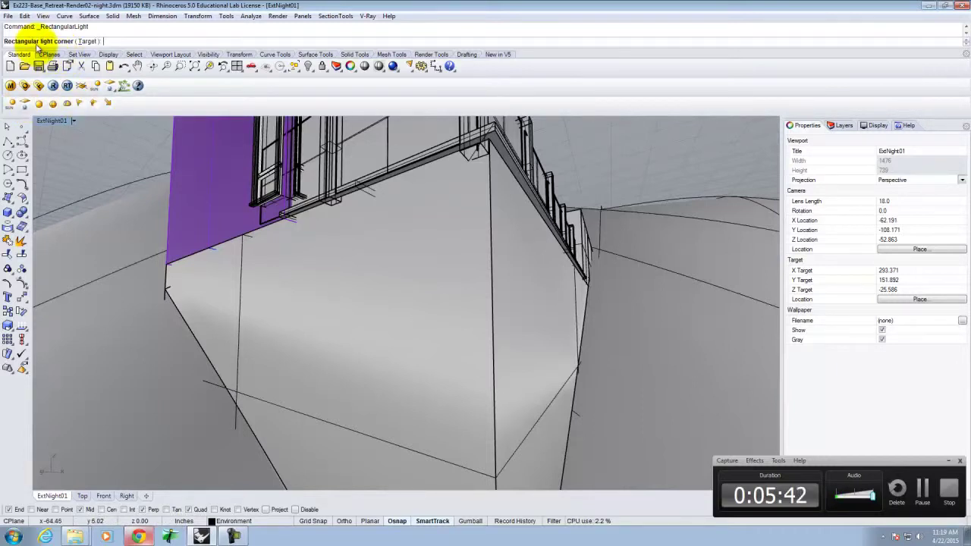
pyautogui.click(287, 220)
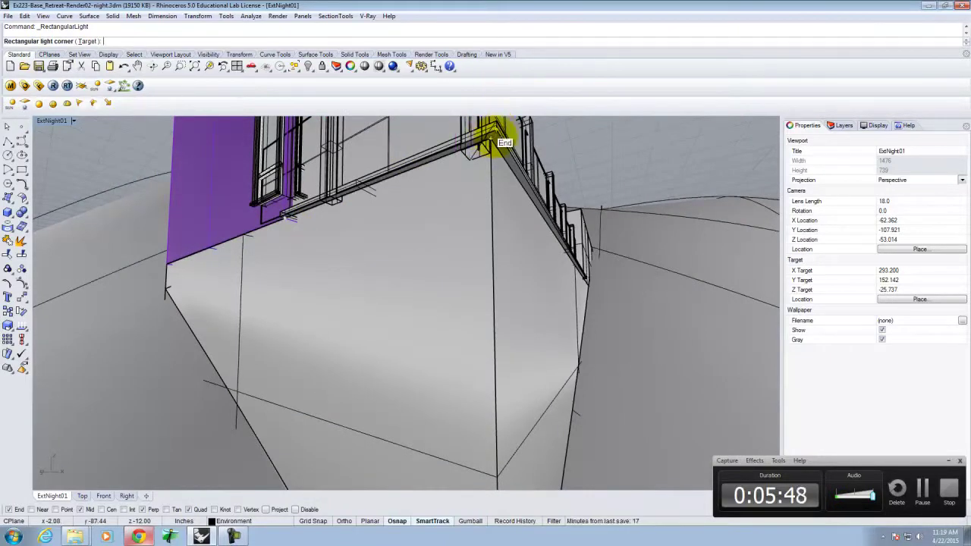
pyautogui.click(493, 135)
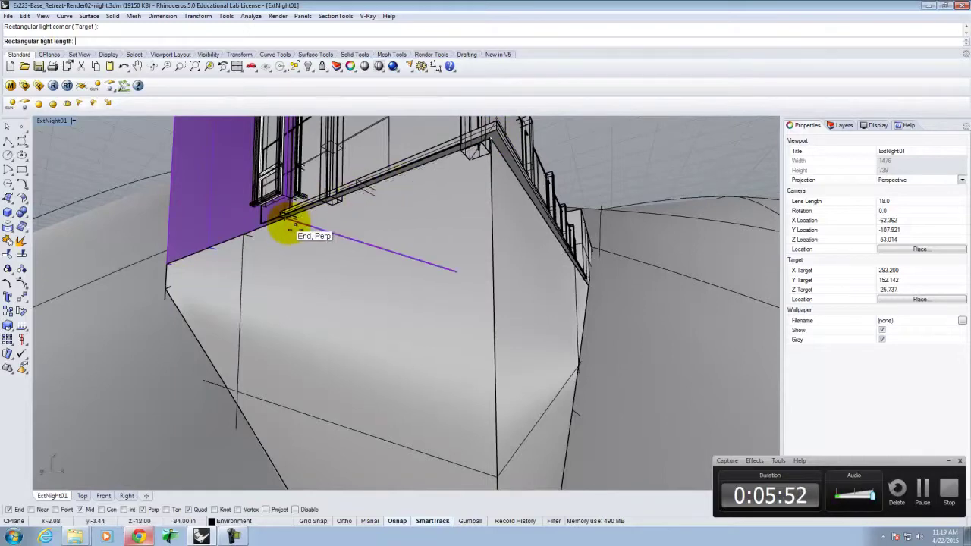
pyautogui.click(286, 219)
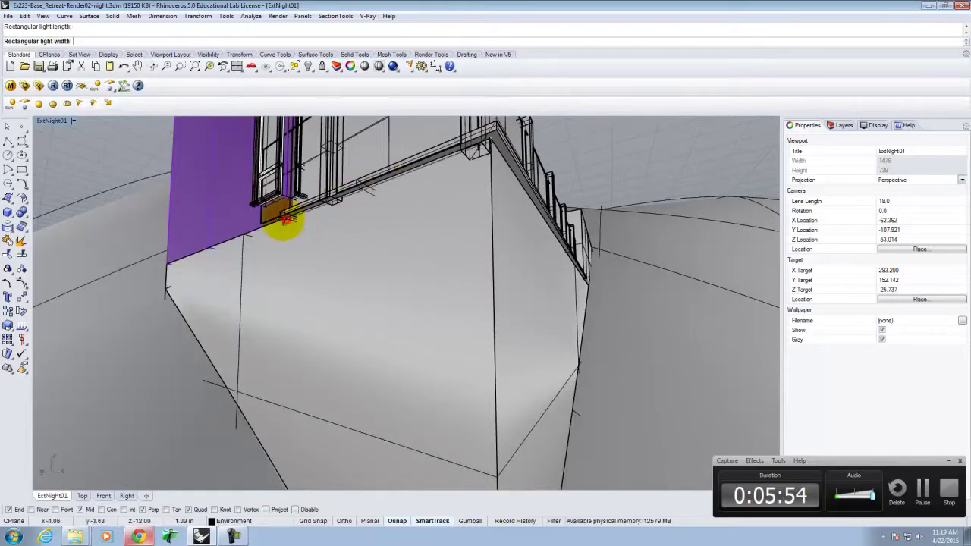
pyautogui.scroll(5, 424, 176)
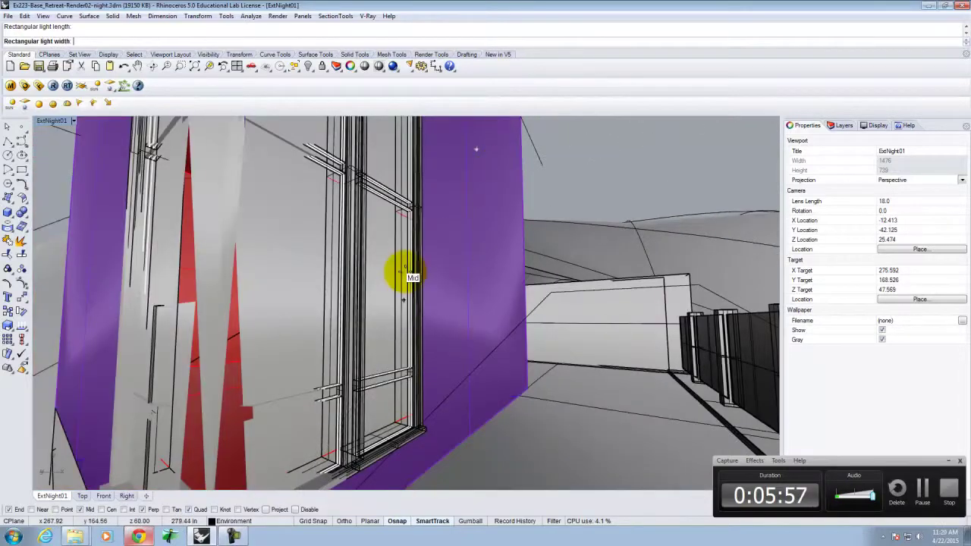
pyautogui.moveTo(406, 273); pyautogui.dragTo(311, 306, button='right')
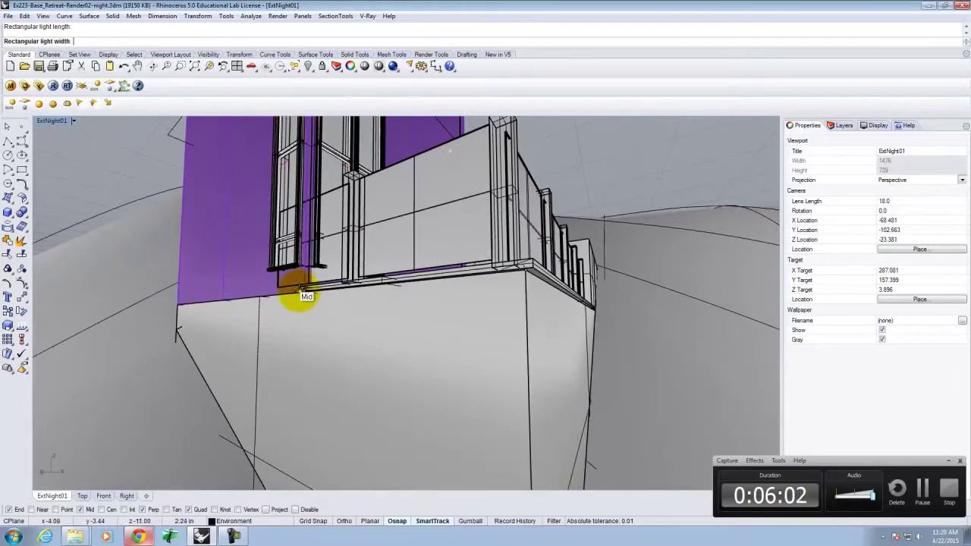
pyautogui.click(301, 292)
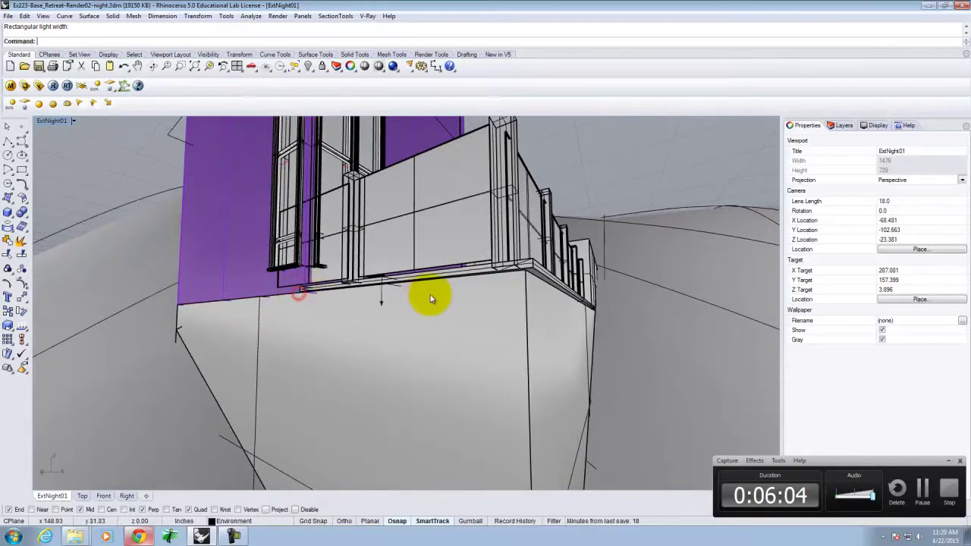
# Step: Select the deck's edge trim polysurface, zoom the view to it, and clear the selection
pyautogui.middleClick(478, 277)
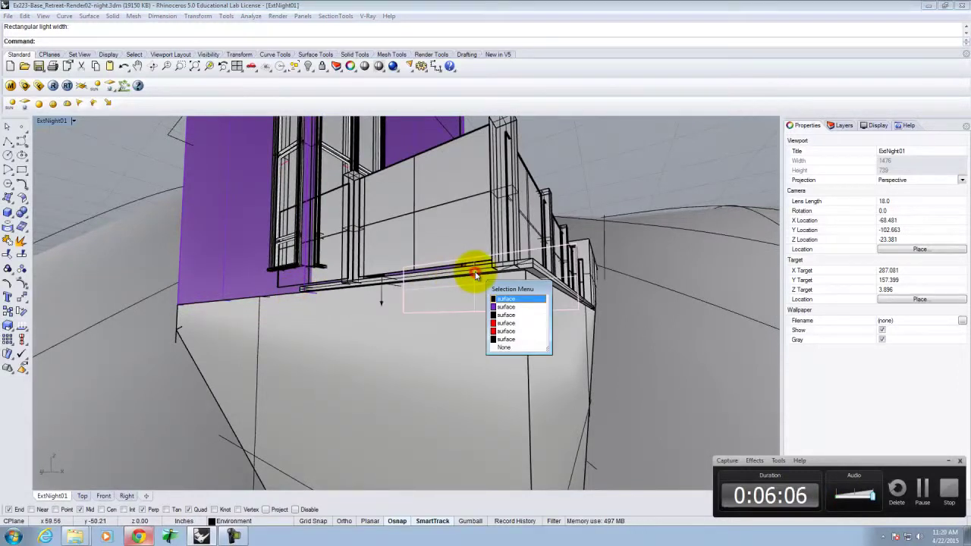
pyautogui.click(513, 349)
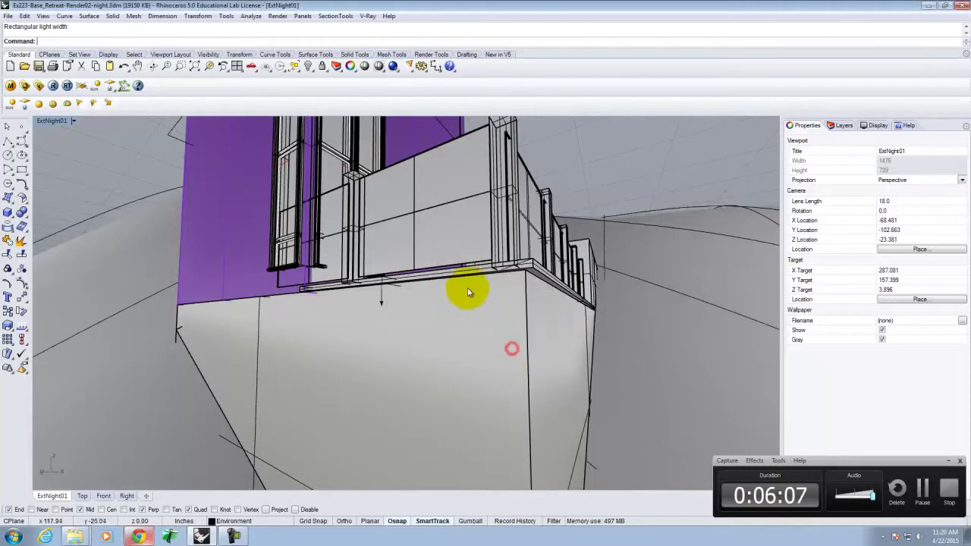
pyautogui.scroll(3, 400, 278)
pyautogui.scroll(-3, 392, 278)
pyautogui.click(397, 281)
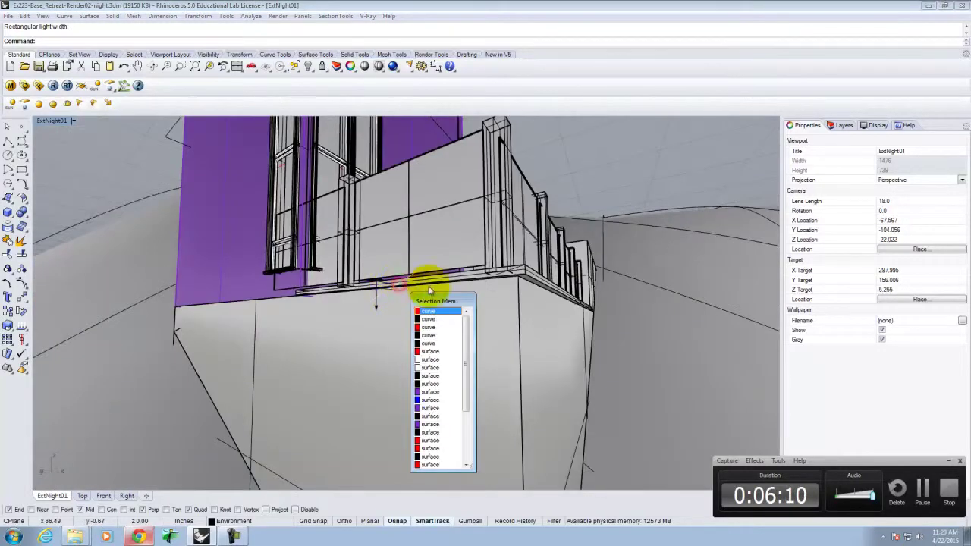
pyautogui.click(521, 270)
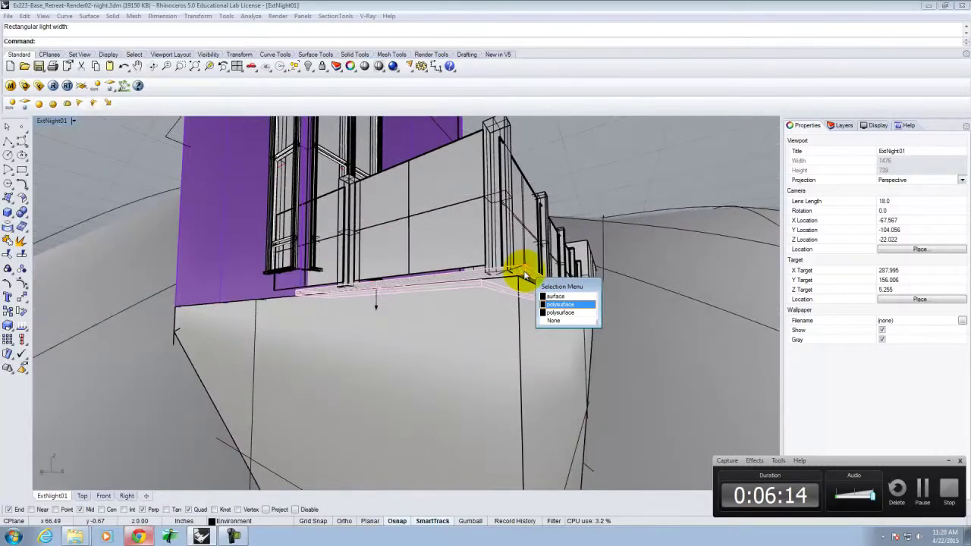
pyautogui.write('z')
pyautogui.press('Return')
pyautogui.write('s')
pyautogui.press('Return')
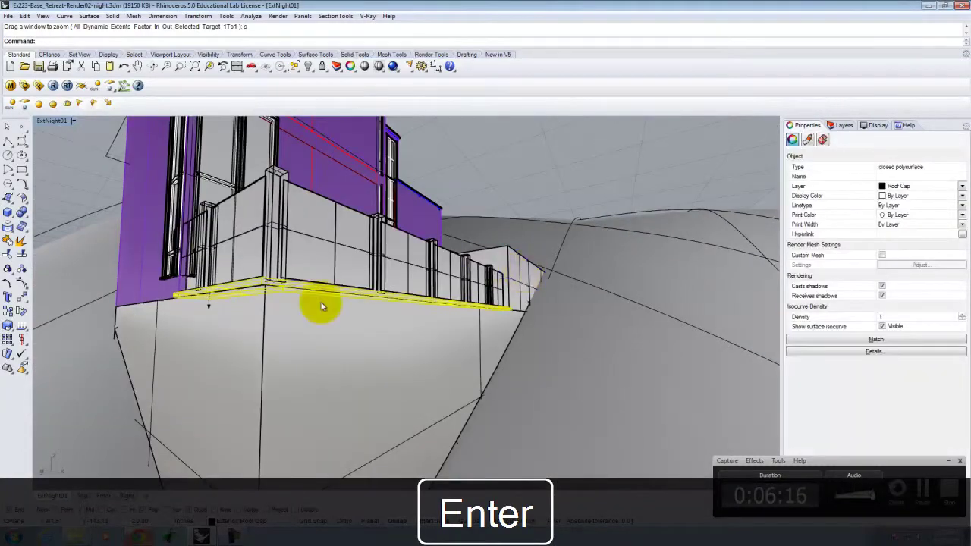
pyautogui.scroll(5, 209, 303)
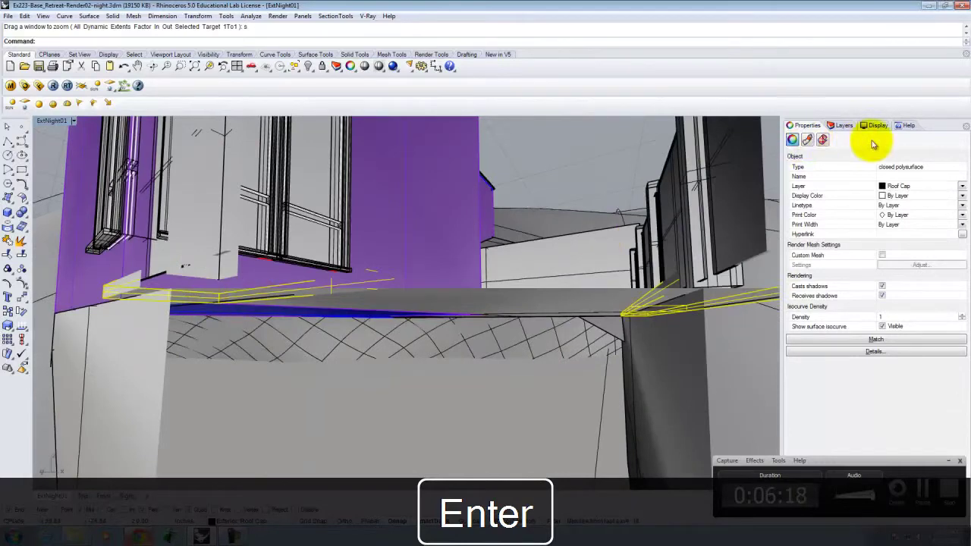
pyautogui.scroll(-3, 521, 299)
pyautogui.press('Escape')
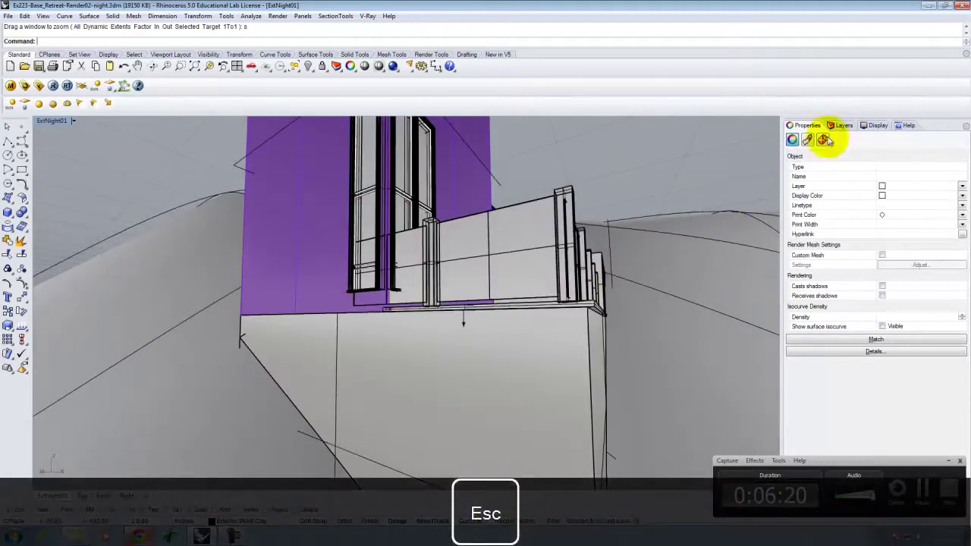
# Step: Set the ExtNight01 viewport camera's lens length to 28
pyautogui.doubleClick(895, 201)
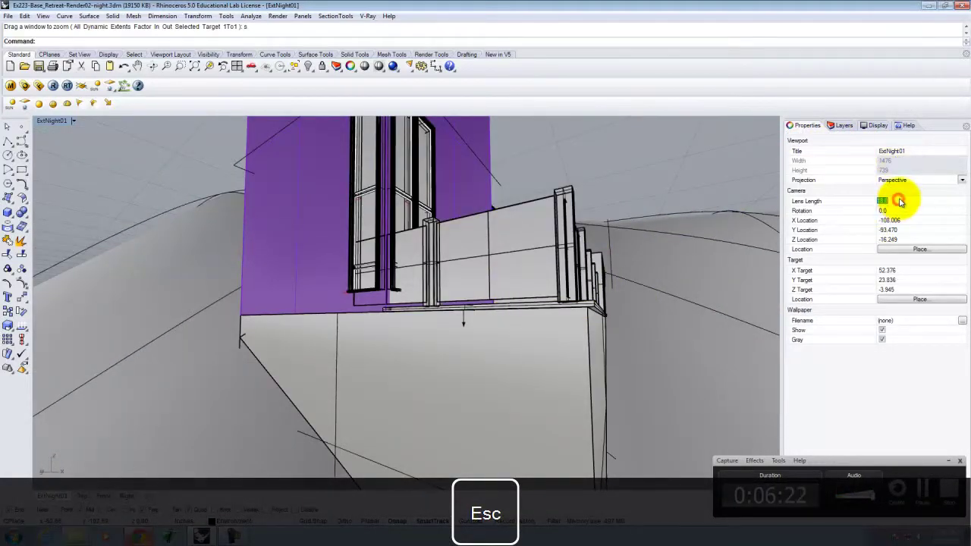
pyautogui.write('28')
pyautogui.press('Escape')
pyautogui.doubleClick(901, 201)
pyautogui.write('28')
pyautogui.press('Tab')
# Step: Move the rectangular light under the deck trim vertically down by 0.25 inch, starting from the trim's end point
pyautogui.moveTo(570, 315); pyautogui.dragTo(400, 203, button='right')
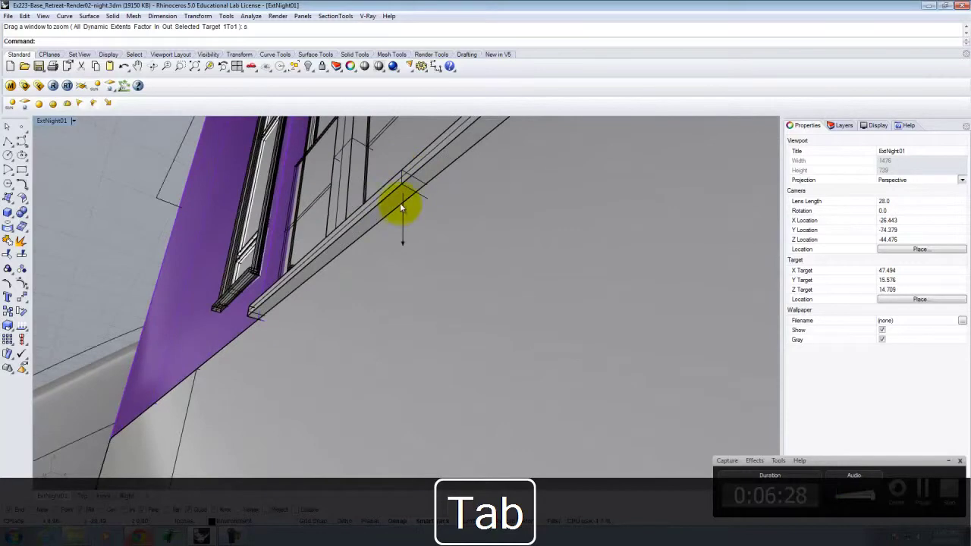
pyautogui.click(403, 209)
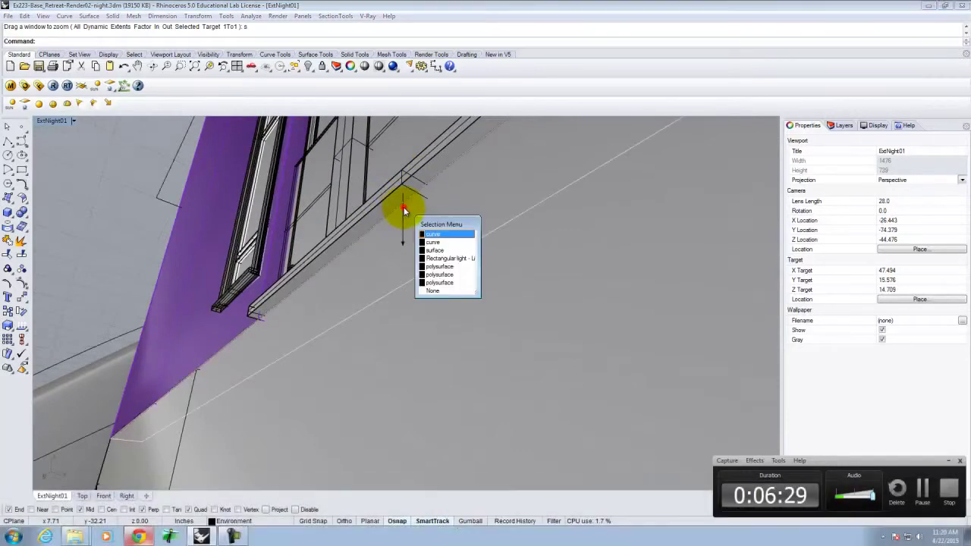
pyautogui.click(438, 260)
pyautogui.moveTo(341, 245); pyautogui.dragTo(383, 226, button='right')
pyautogui.scroll(3, 418, 275)
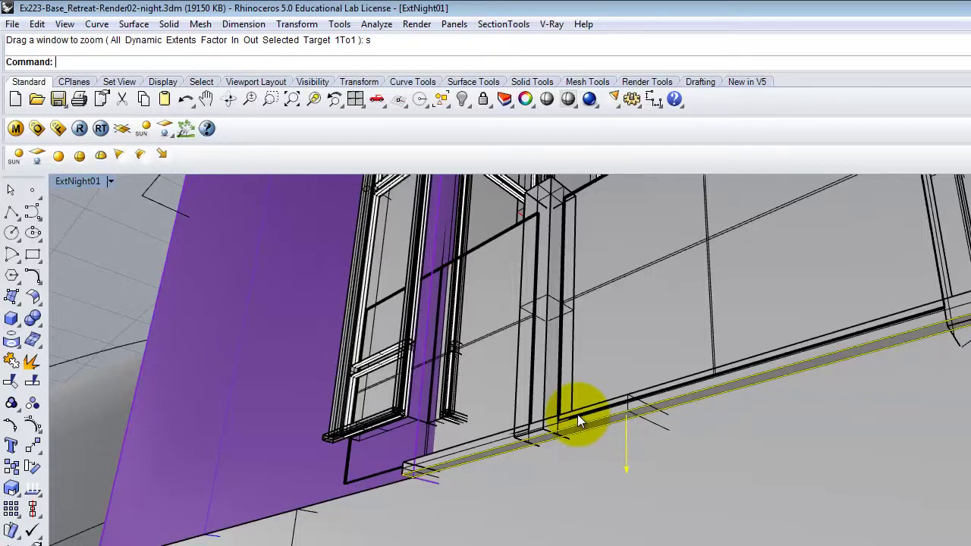
pyautogui.press('Return')
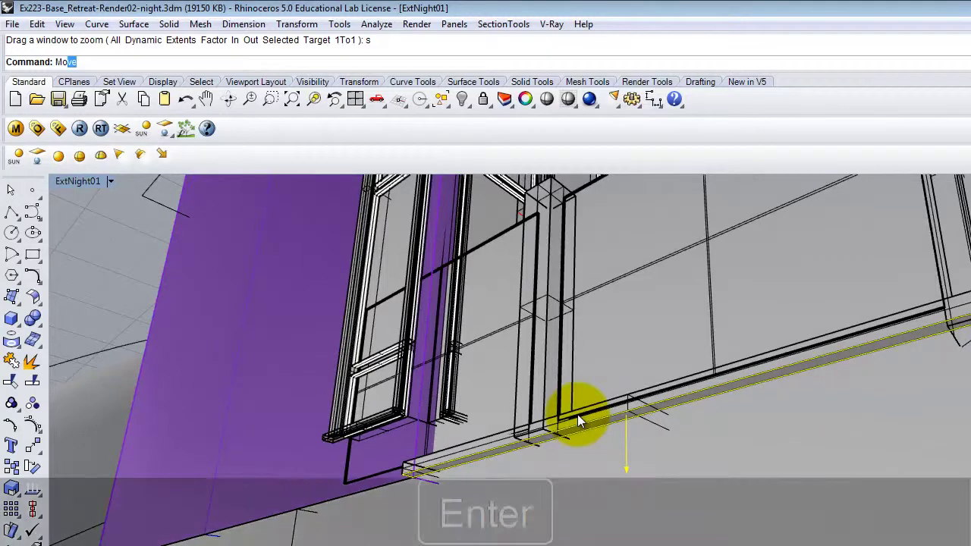
pyautogui.write('v')
pyautogui.press('Return')
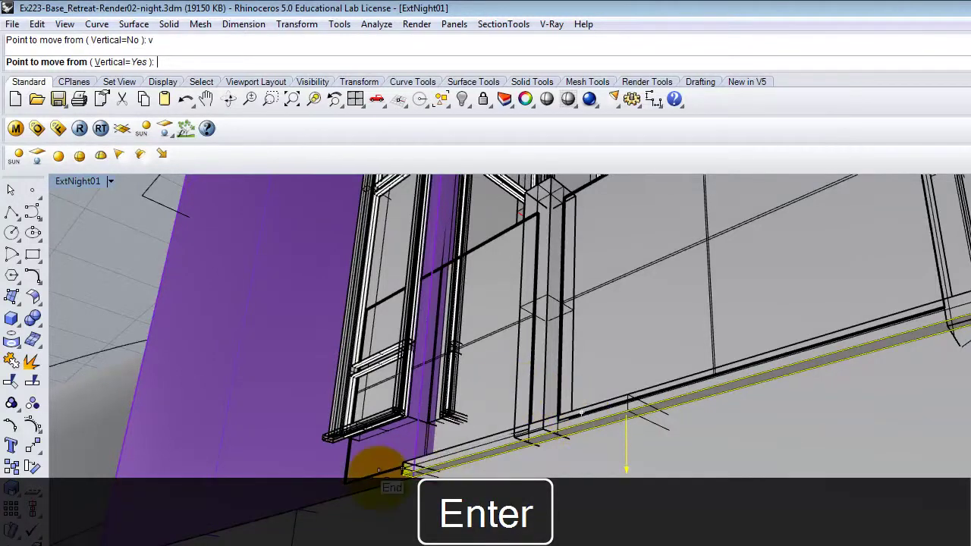
pyautogui.click(404, 470)
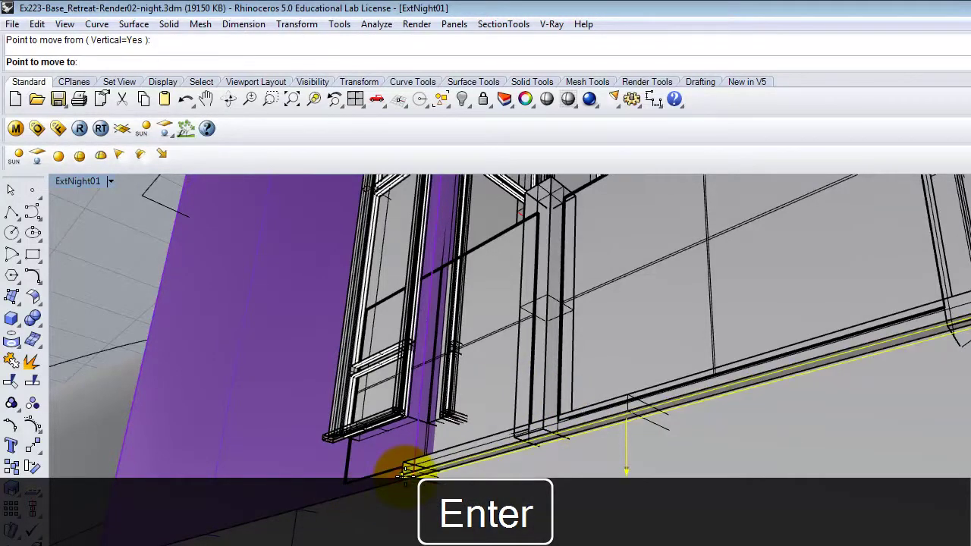
pyautogui.write('-.25')
pyautogui.press('Return')
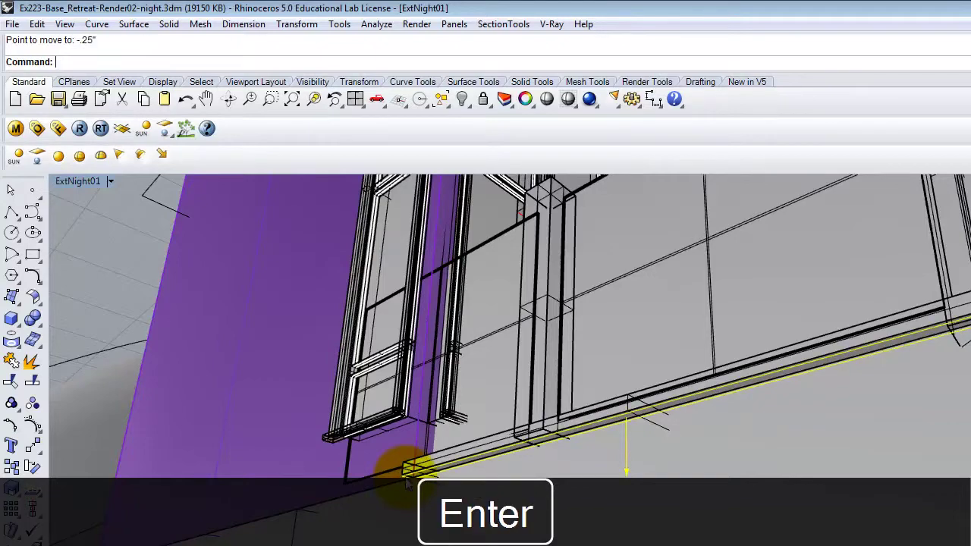
# Step: Move the rectangular light under the deck trim by 0.25 inch, starting from its end point at the deck's outer corner
pyautogui.moveTo(386, 462); pyautogui.dragTo(426, 448, button='right')
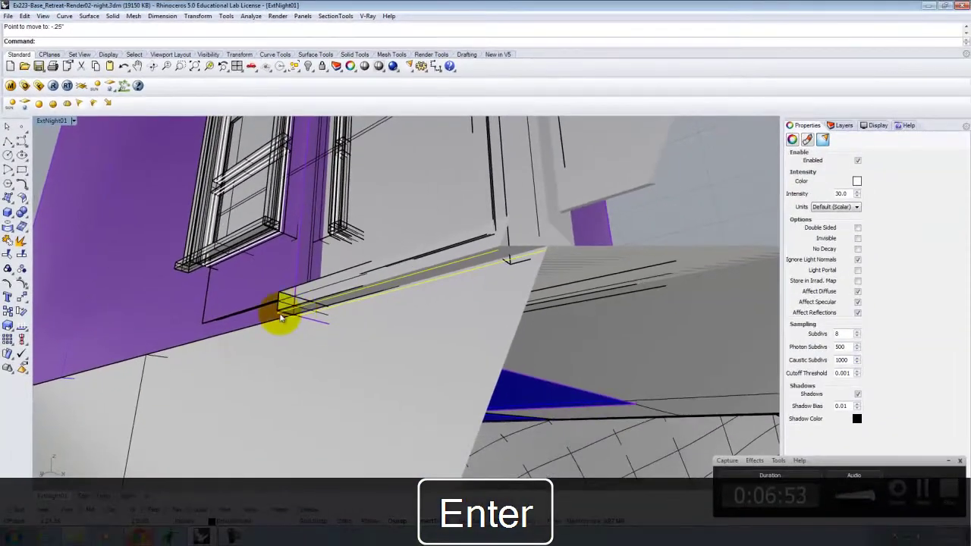
pyautogui.moveTo(303, 339); pyautogui.dragTo(290, 350, button='right')
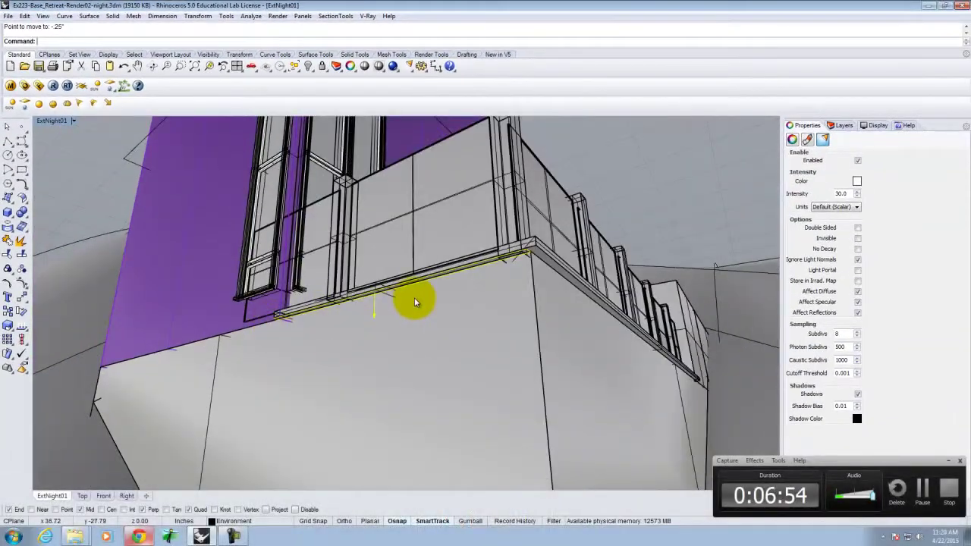
pyautogui.press('Return')
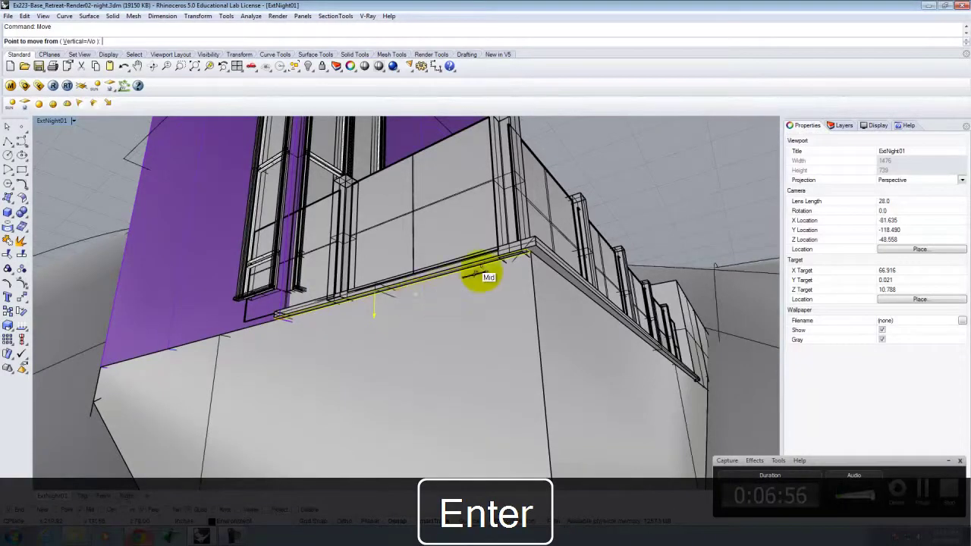
pyautogui.click(517, 250)
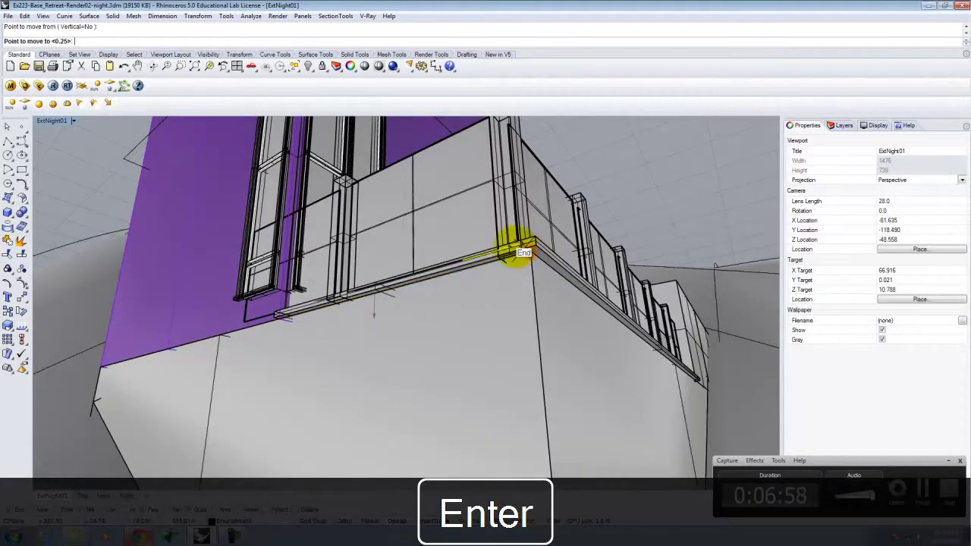
pyautogui.write('.25')
pyautogui.press('Return')
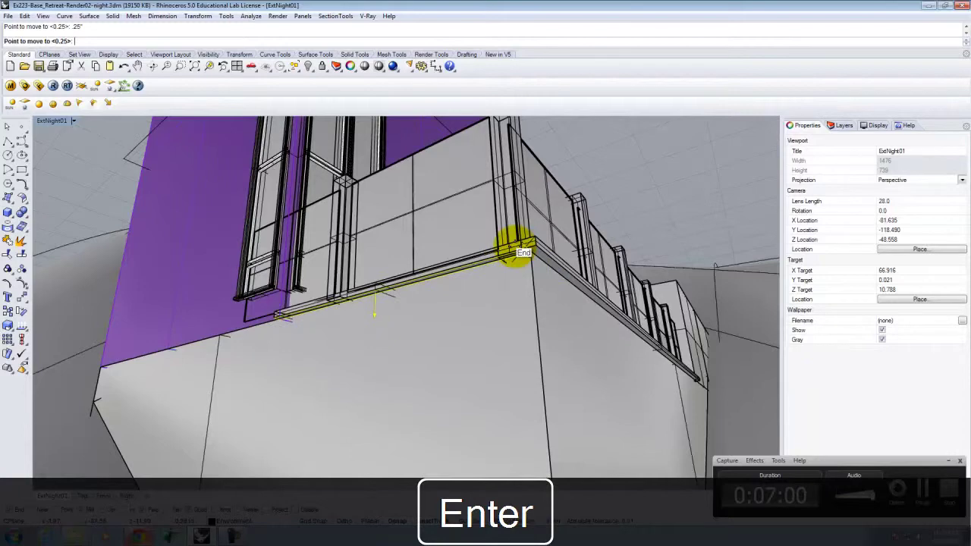
pyautogui.click(403, 203)
# Step: Zoom to the selected rectangular light and move it horizontally by 0.5 inch, starting from its end point beneath the trim
pyautogui.write('z')
pyautogui.press('Return')
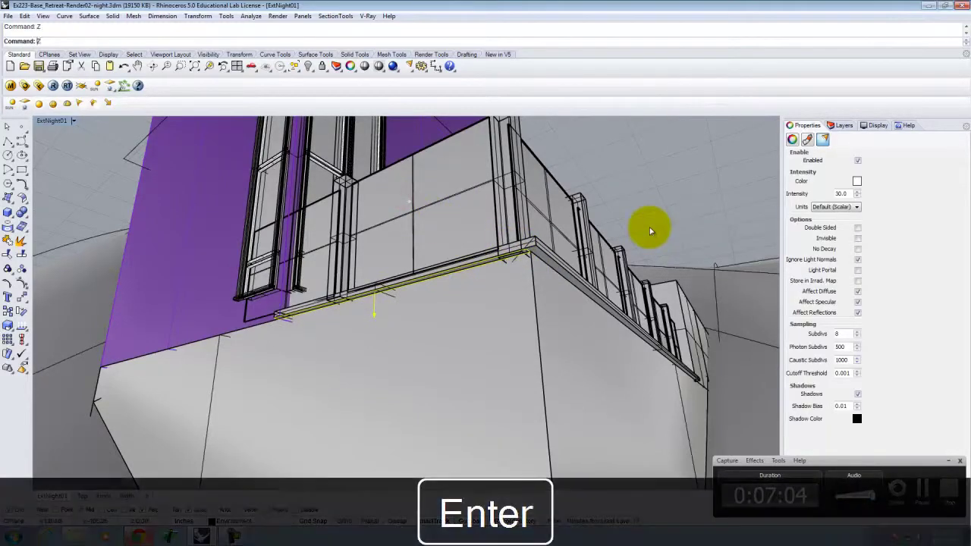
pyautogui.write('s')
pyautogui.press('Return')
pyautogui.moveTo(455, 239); pyautogui.dragTo(410, 295, button='right')
pyautogui.press('Return')
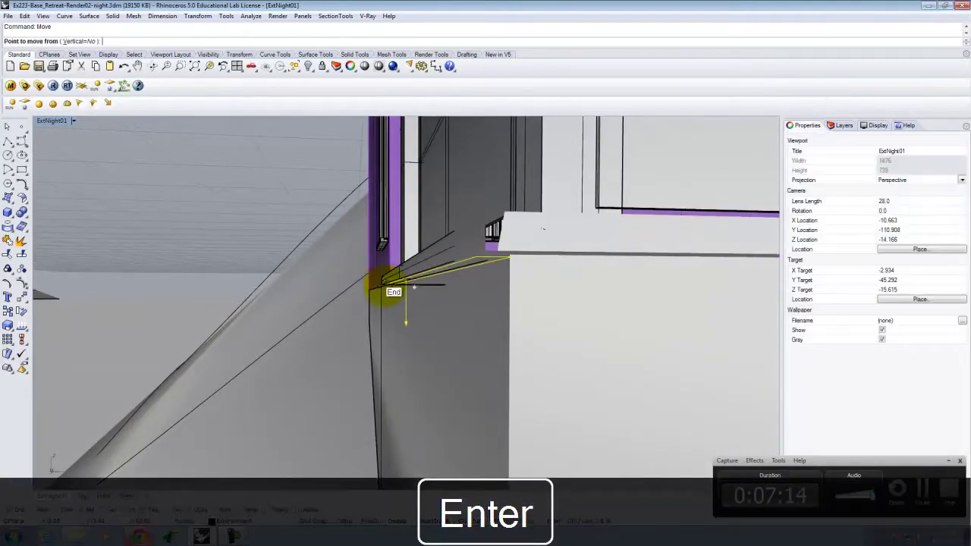
pyautogui.click(382, 282)
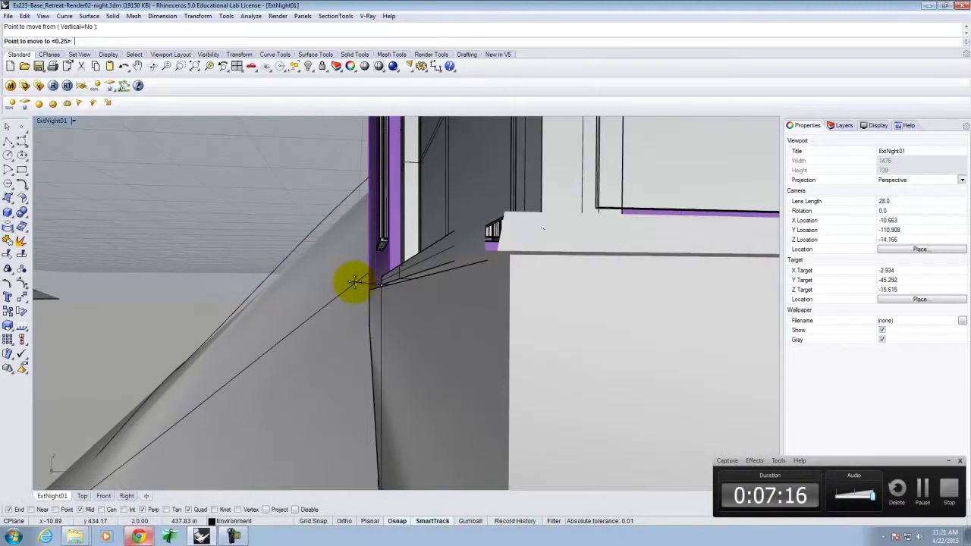
pyautogui.press('Delete')
pyautogui.write('.5')
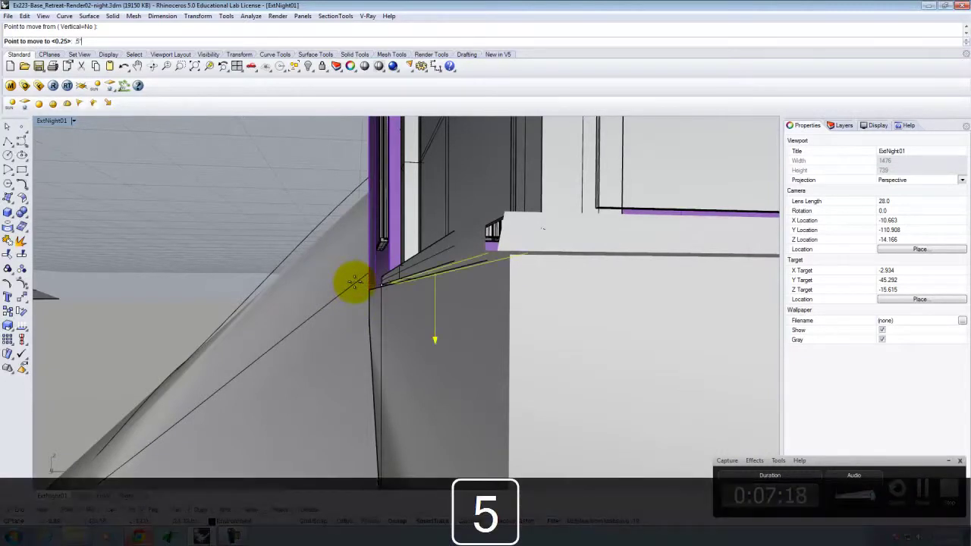
pyautogui.press('Return')
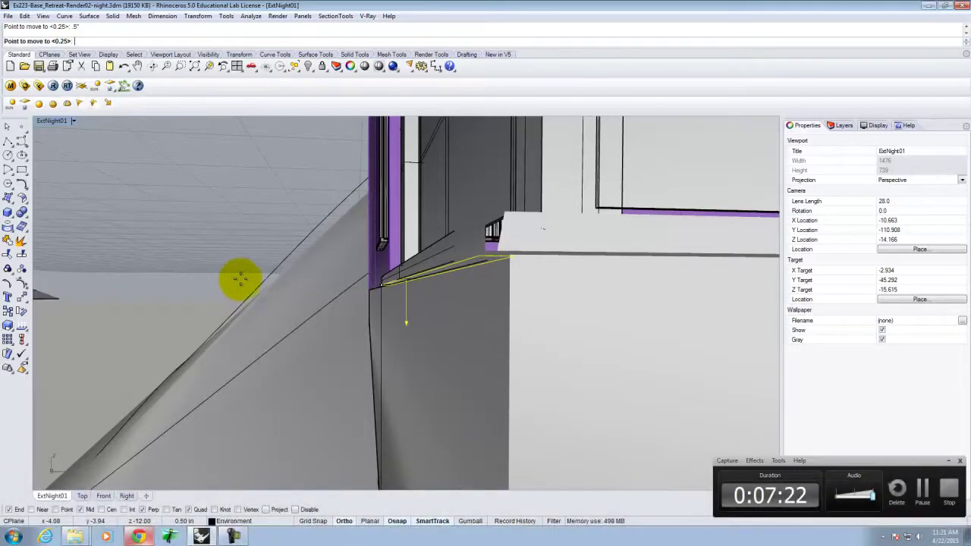
pyautogui.click(296, 283)
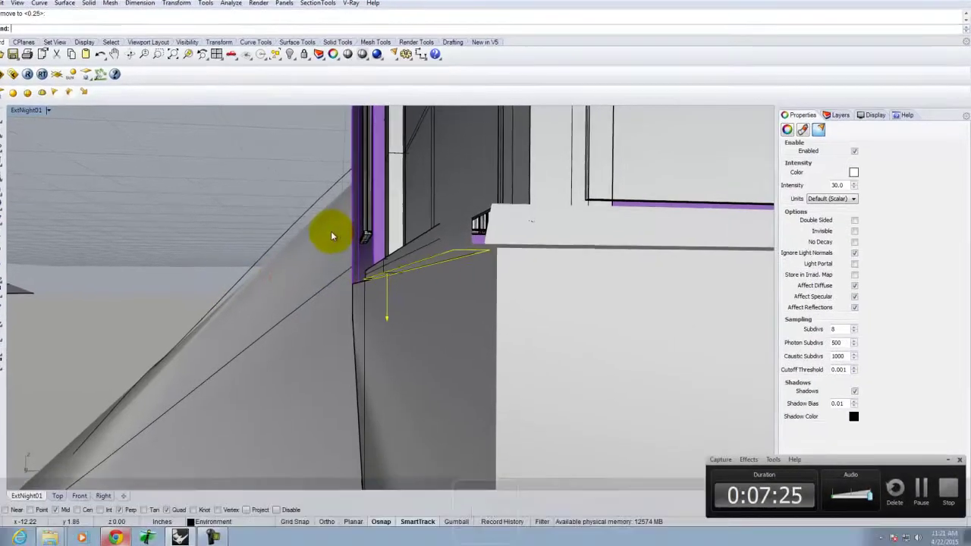
# Step: Reselect the rectangular light under the deck trim from the overlapping objects and open its light color for editing
pyautogui.press('Escape')
pyautogui.moveTo(370, 232); pyautogui.dragTo(507, 258, button='right')
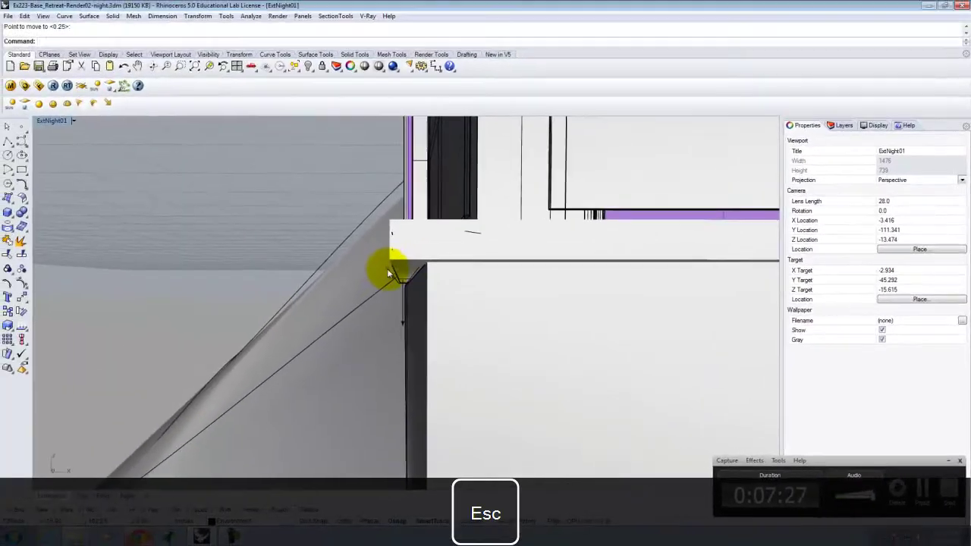
pyautogui.click(92, 154)
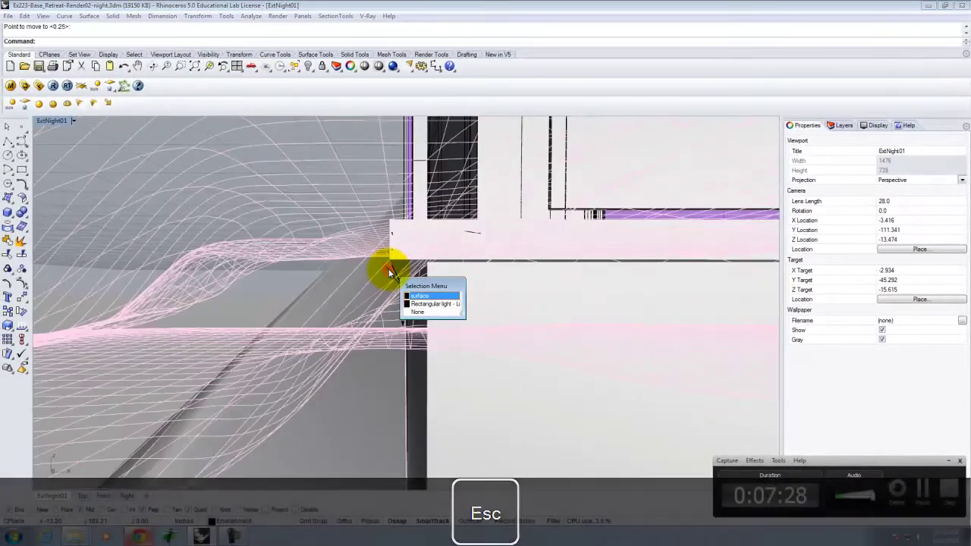
pyautogui.click(431, 304)
pyautogui.scroll(5, 397, 289)
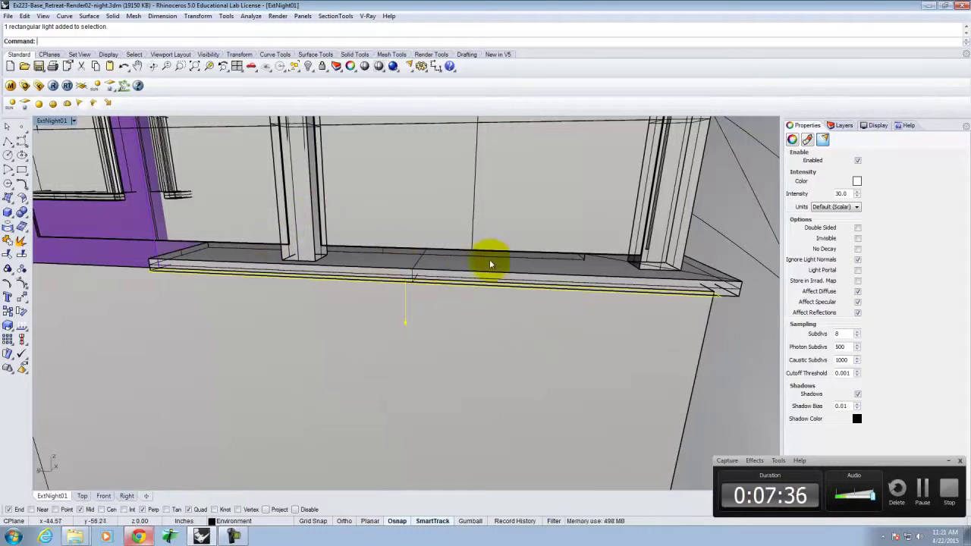
pyautogui.moveTo(470, 270); pyautogui.dragTo(575, 287, button='right')
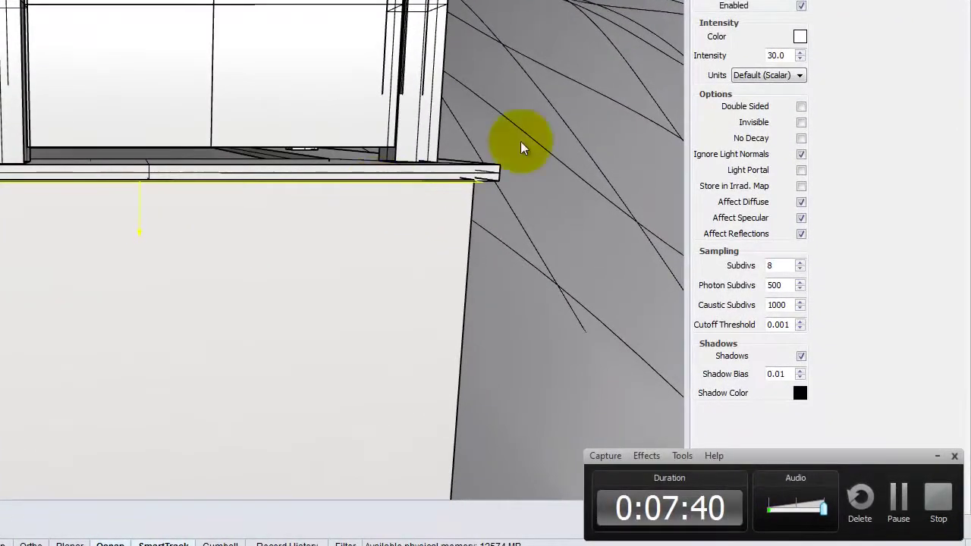
pyautogui.click(800, 37)
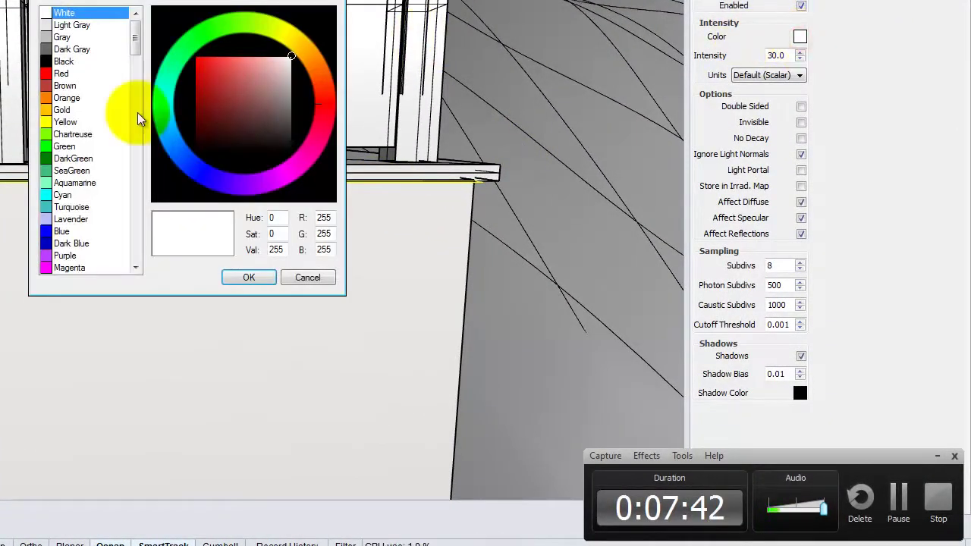
pyautogui.click(275, 217)
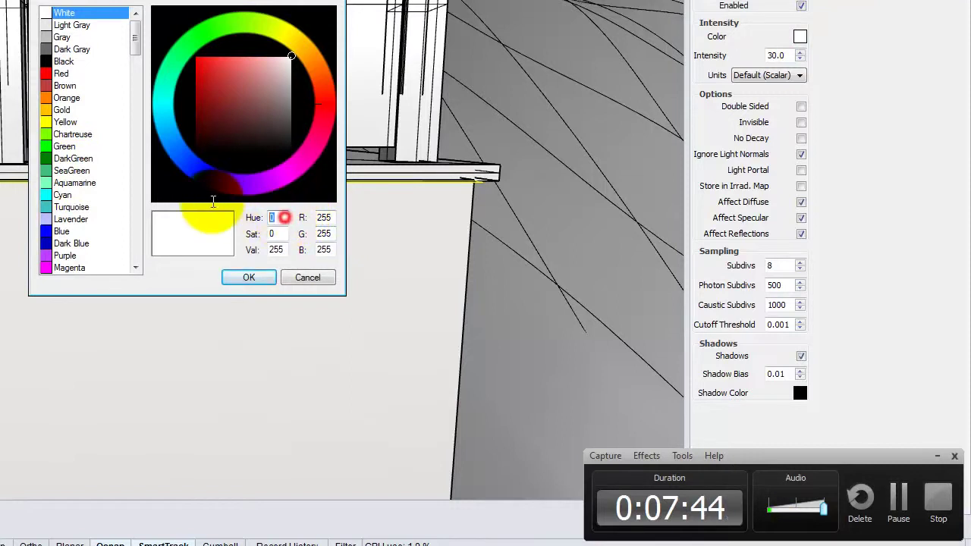
pyautogui.write('2')
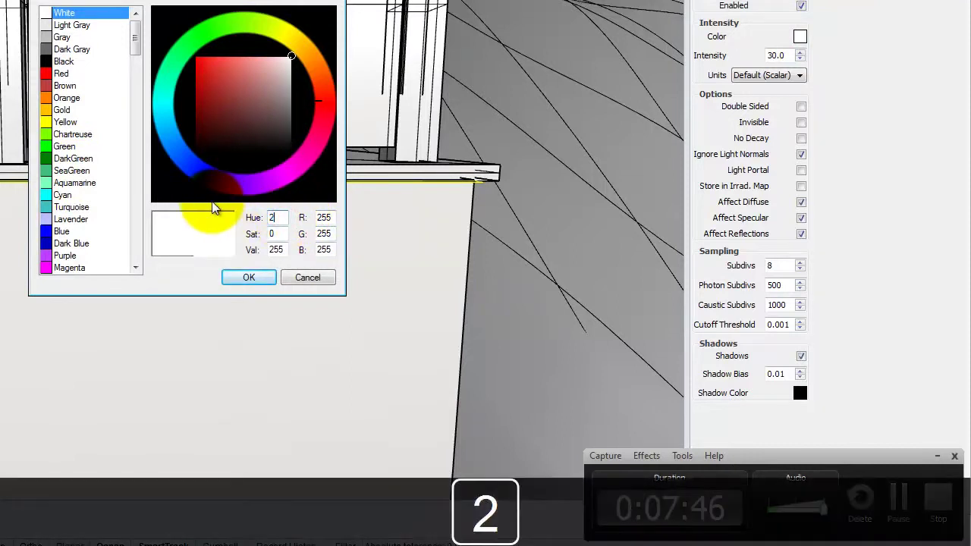
pyautogui.press('BackSpace')
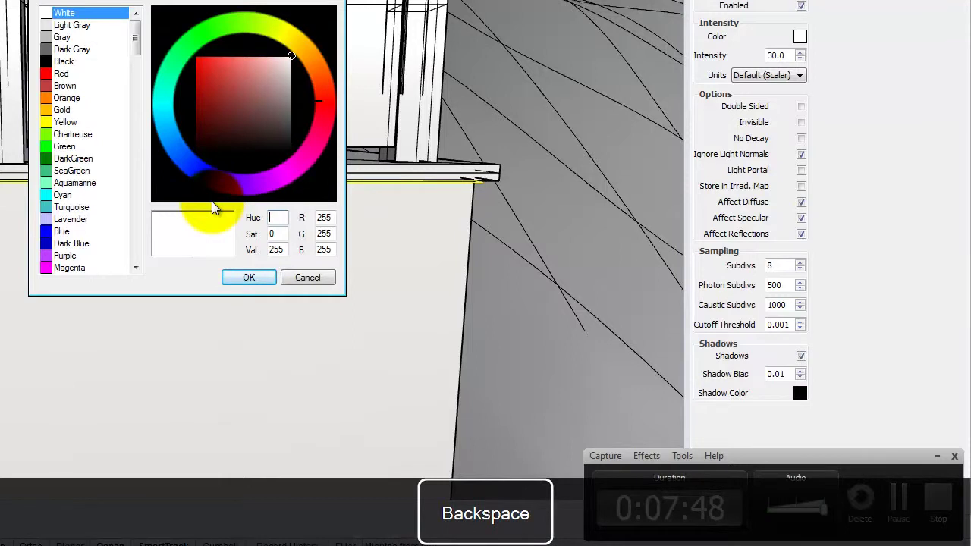
pyautogui.write('255')
pyautogui.press('capslock')
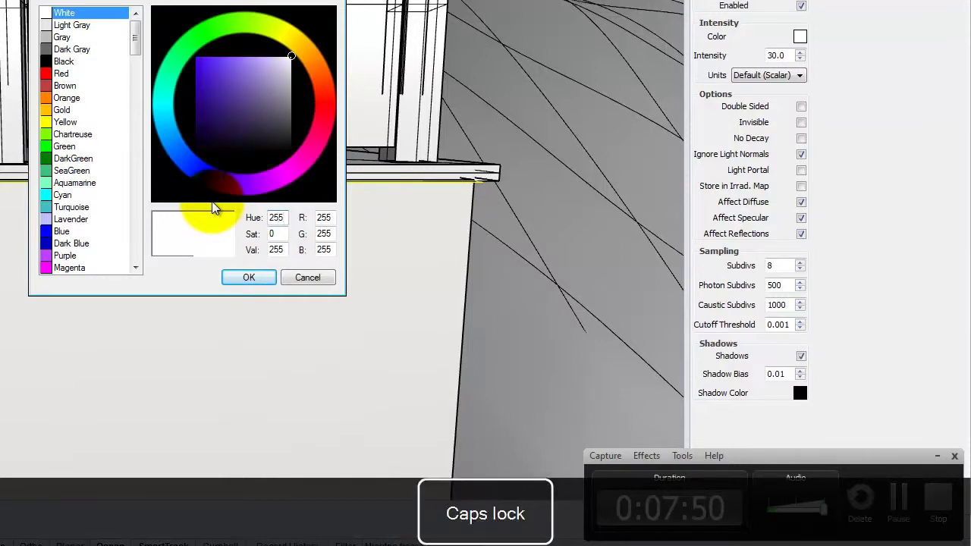
pyautogui.press('4')
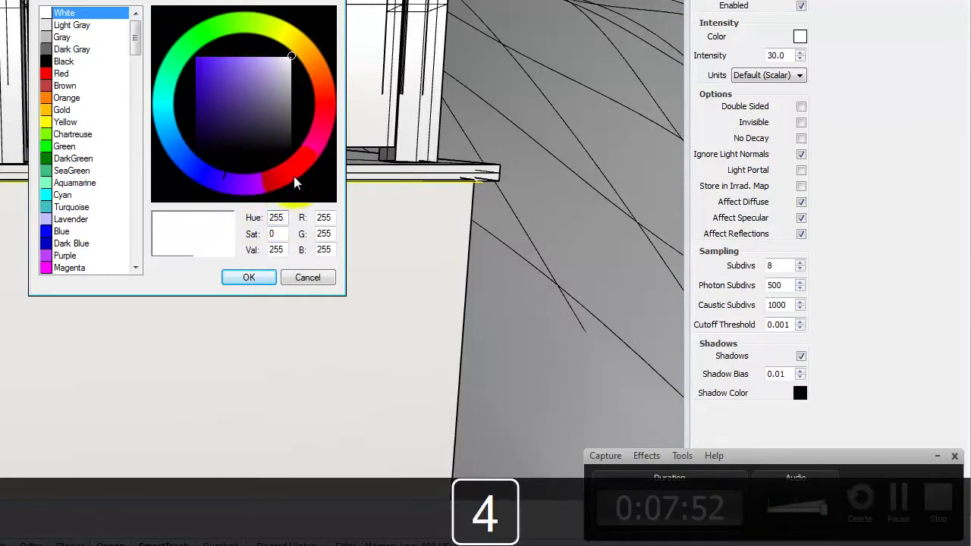
pyautogui.doubleClick(274, 234)
pyautogui.write('214')
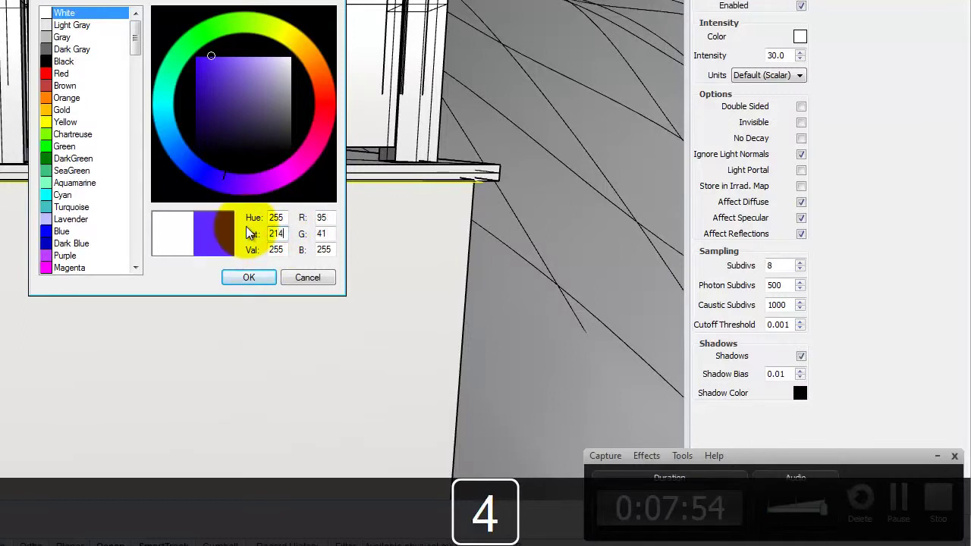
# Step: Set the rectangular light's color to a warm tone with RGB 255, 214, 170
pyautogui.doubleClick(323, 218)
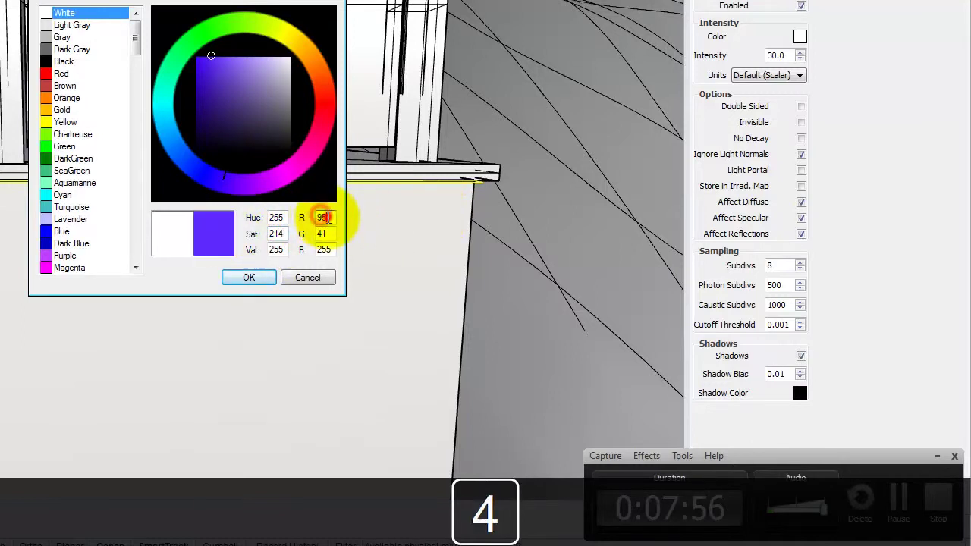
pyautogui.write('255')
pyautogui.press('Tab')
pyautogui.write('214')
pyautogui.press('Tab')
pyautogui.write('170')
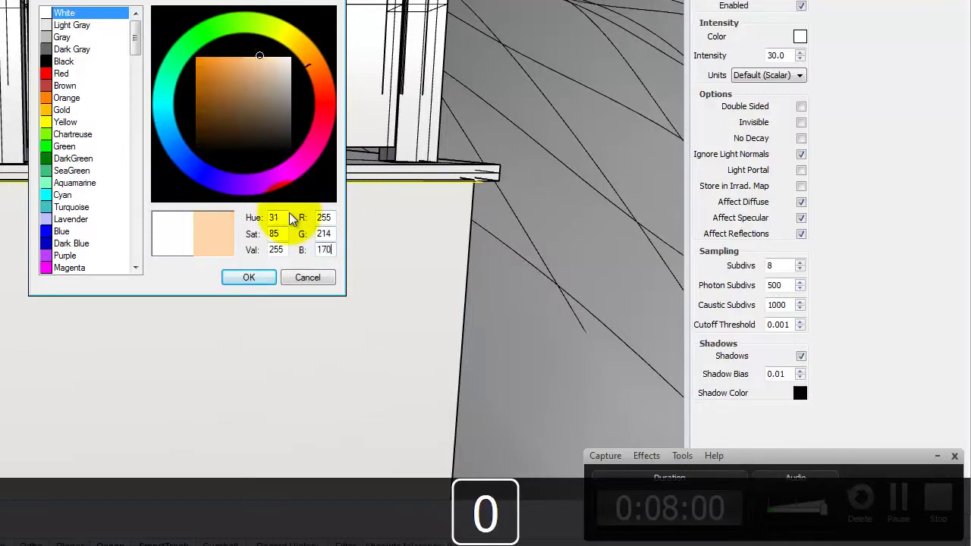
pyautogui.click(257, 277)
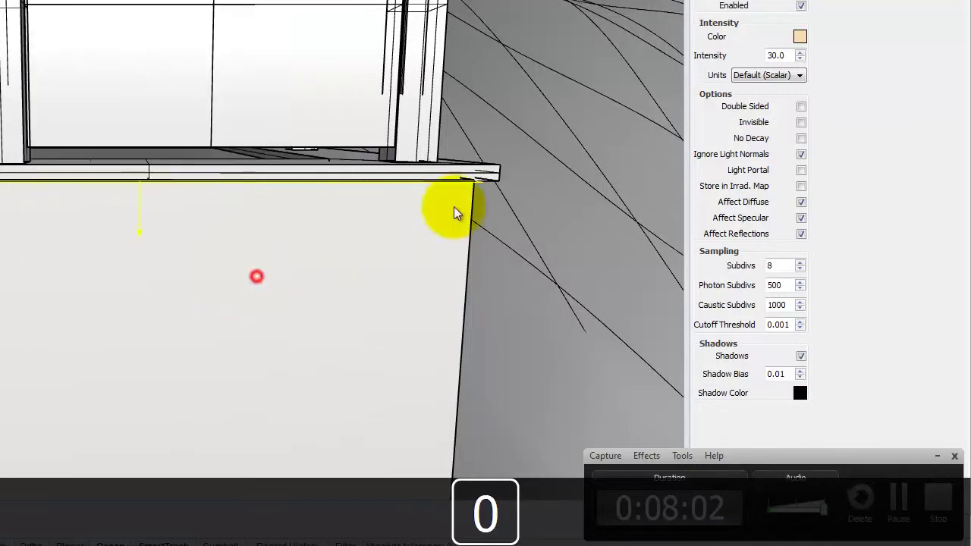
# Step: Set the rectangular light's intensity to 100 with Radiant power (W) units, and make the light invisible
pyautogui.doubleClick(774, 56)
pyautogui.write('100')
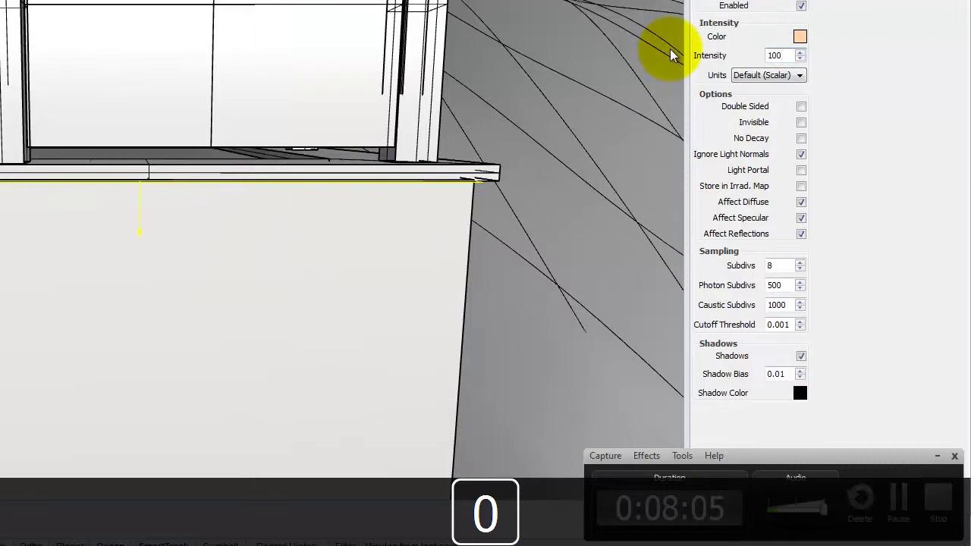
pyautogui.click(769, 76)
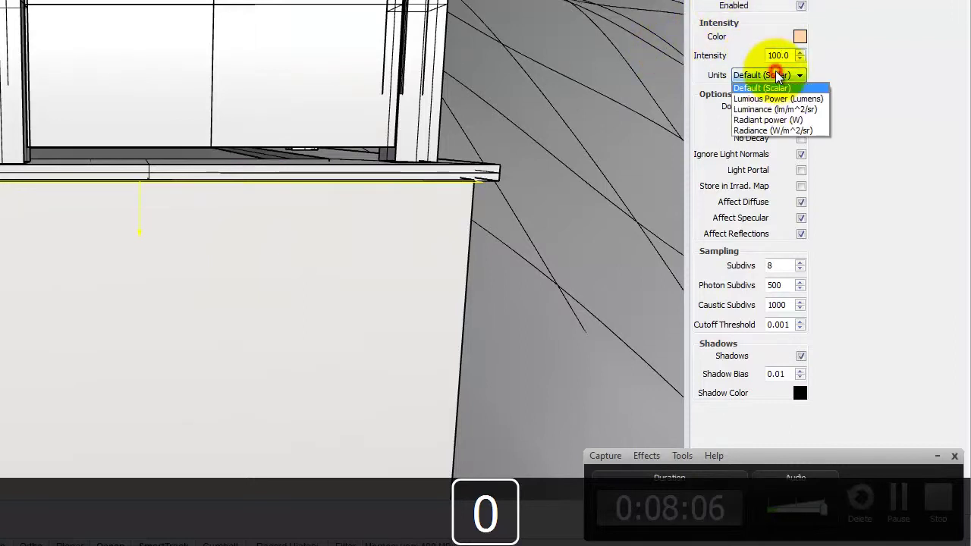
pyautogui.click(781, 120)
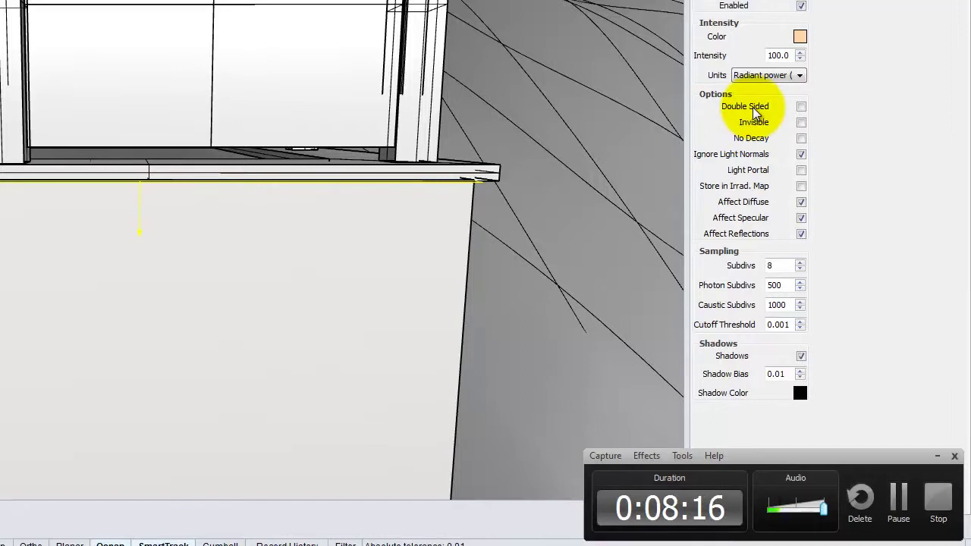
pyautogui.click(803, 124)
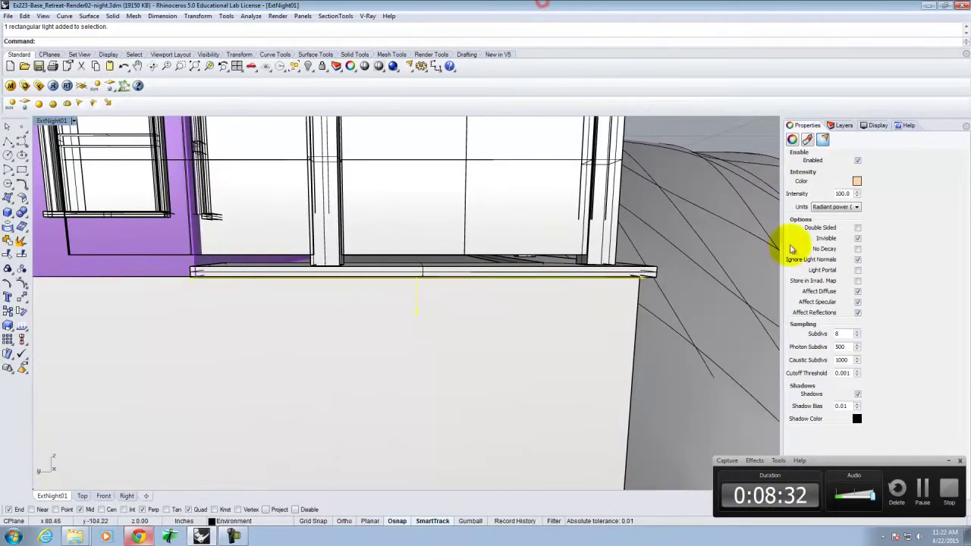
pyautogui.click(949, 462)
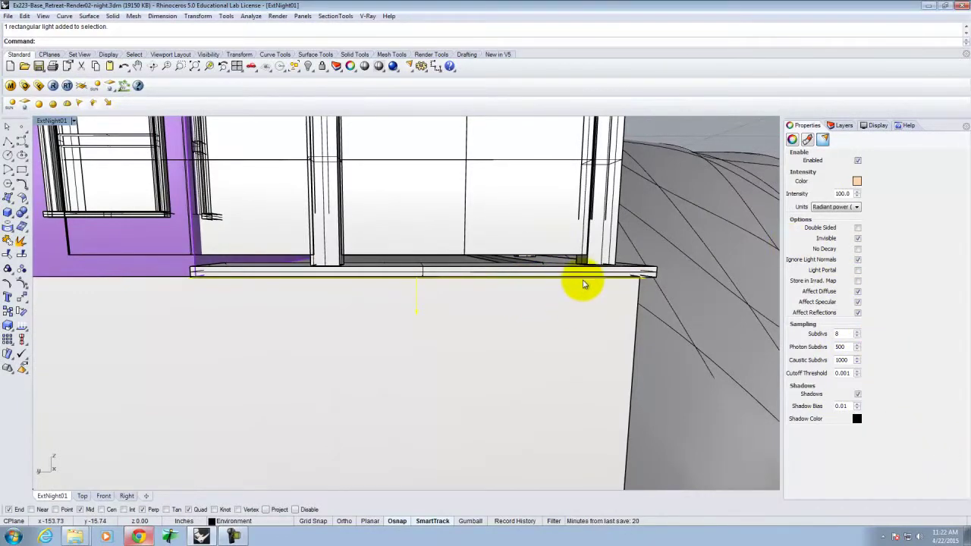
# Step: Flip the rectangular light's direction upward and flip it back so it shines down the wall
pyautogui.moveTo(466, 284); pyautogui.dragTo(403, 264, button='right')
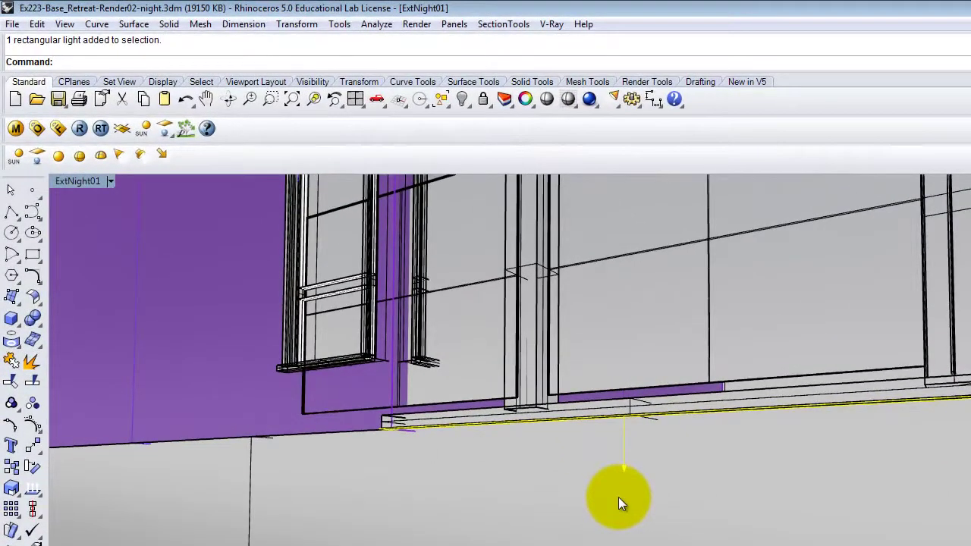
pyautogui.write('Flip')
pyautogui.press('Return')
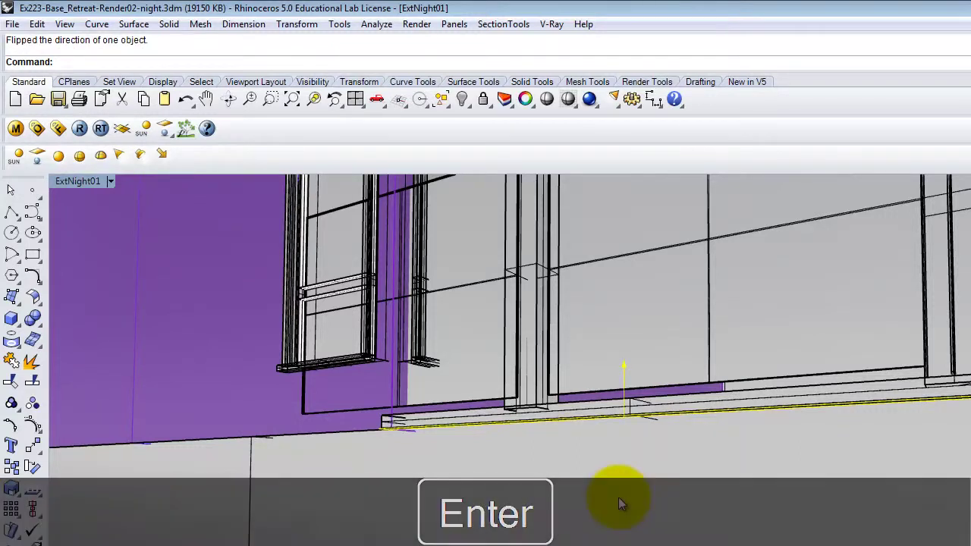
pyautogui.write('Flip')
pyautogui.press('Return')
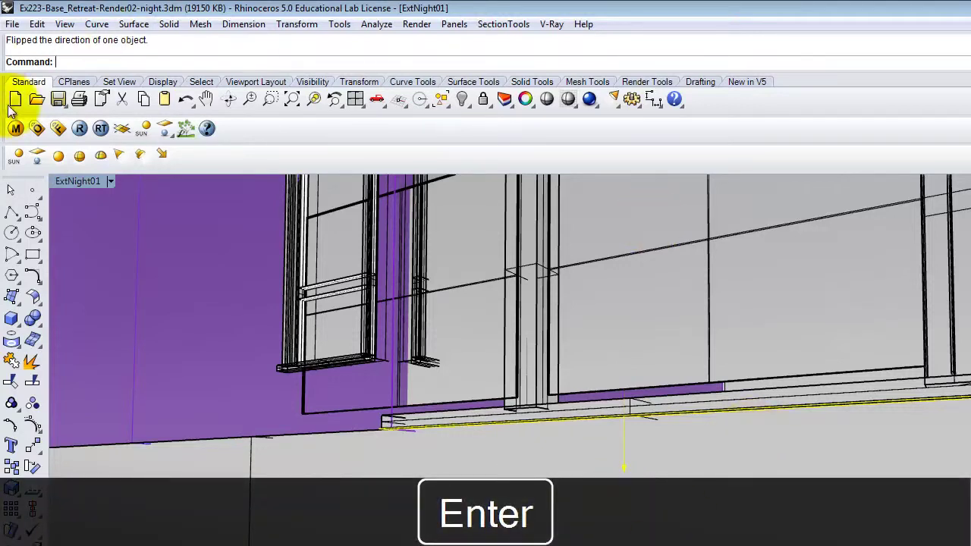
# Step: Render the close-up of the light under the deck trim with V-Ray and minimize the frame buffer
pyautogui.click(80, 129)
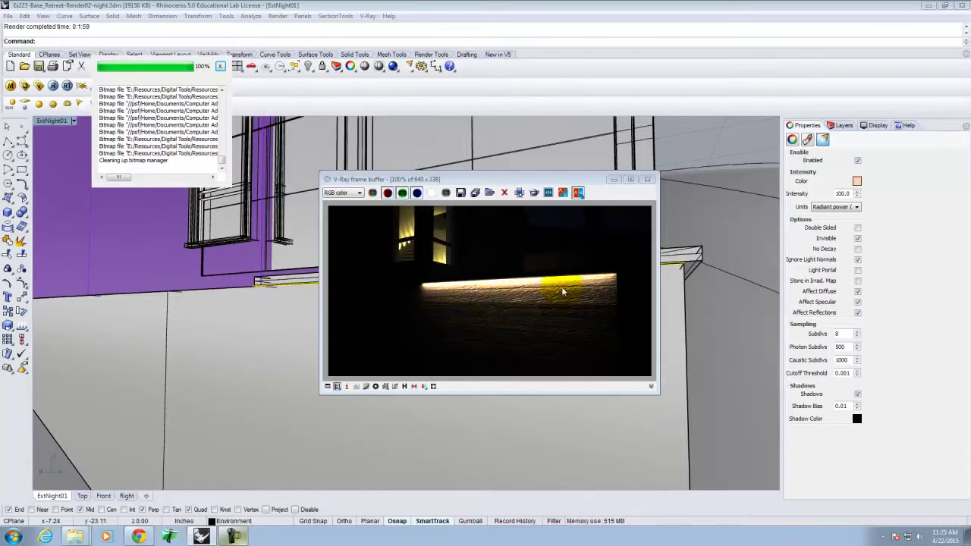
pyautogui.click(614, 179)
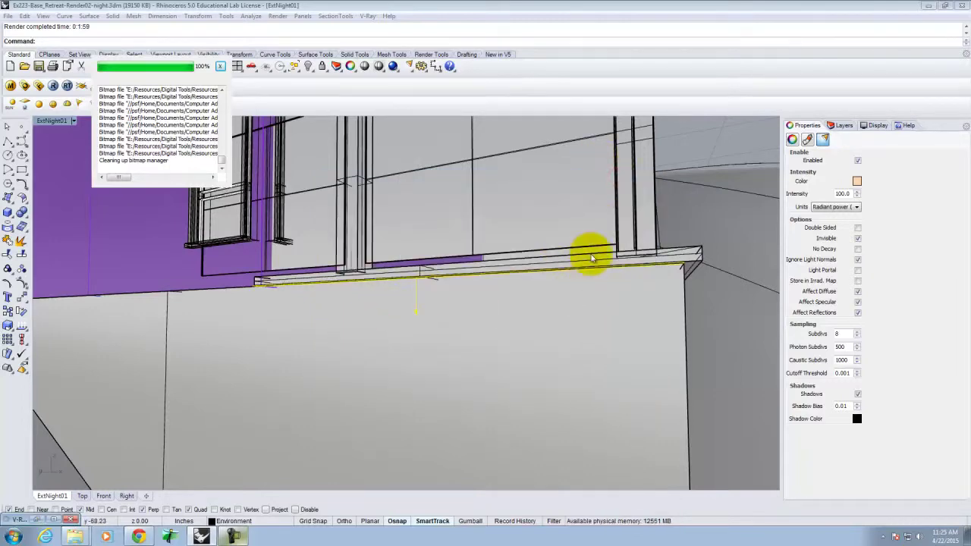
# Step: Copy the rectangular light under the short deck trim from its inner end to the deck's outer corner
pyautogui.click(690, 139)
pyautogui.moveTo(689, 139); pyautogui.dragTo(599, 193, button='right')
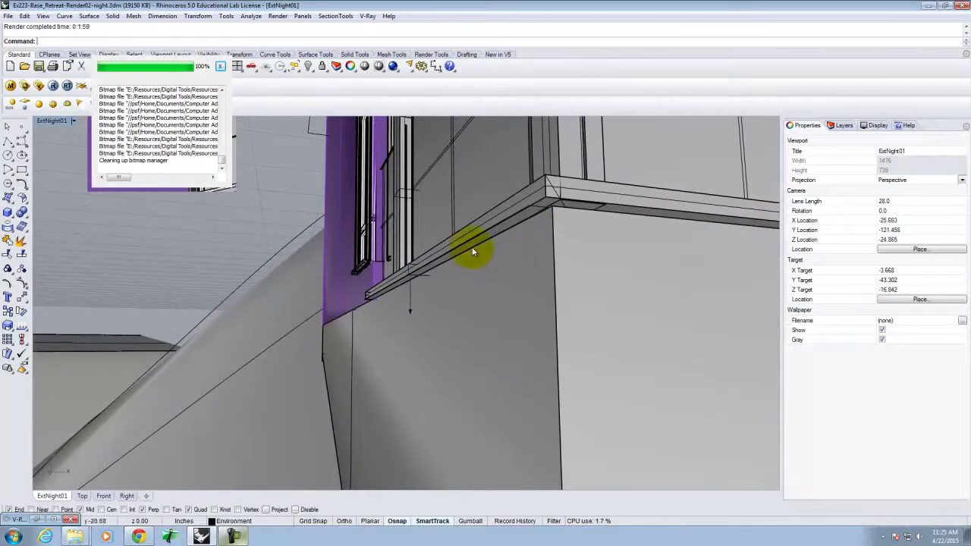
pyautogui.click(545, 213)
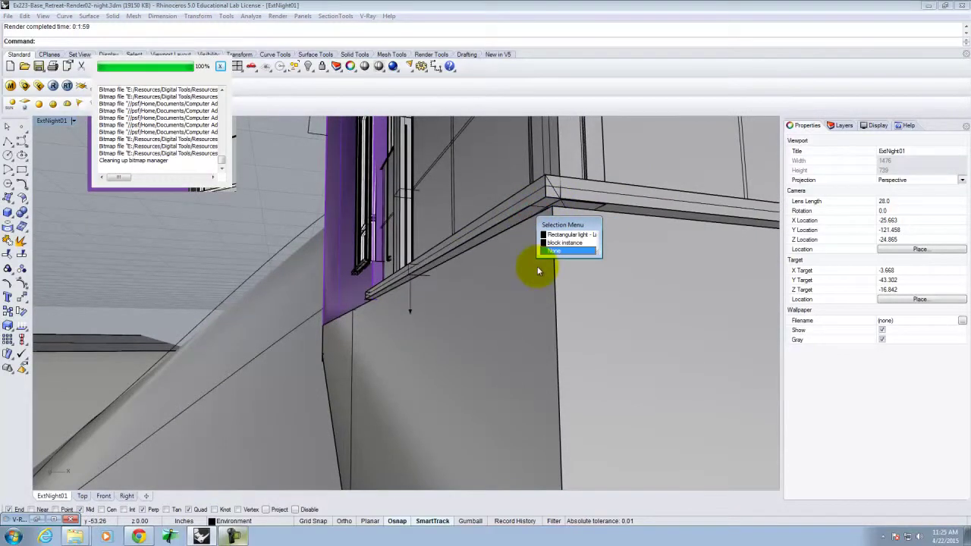
pyautogui.click(569, 235)
pyautogui.press('Return')
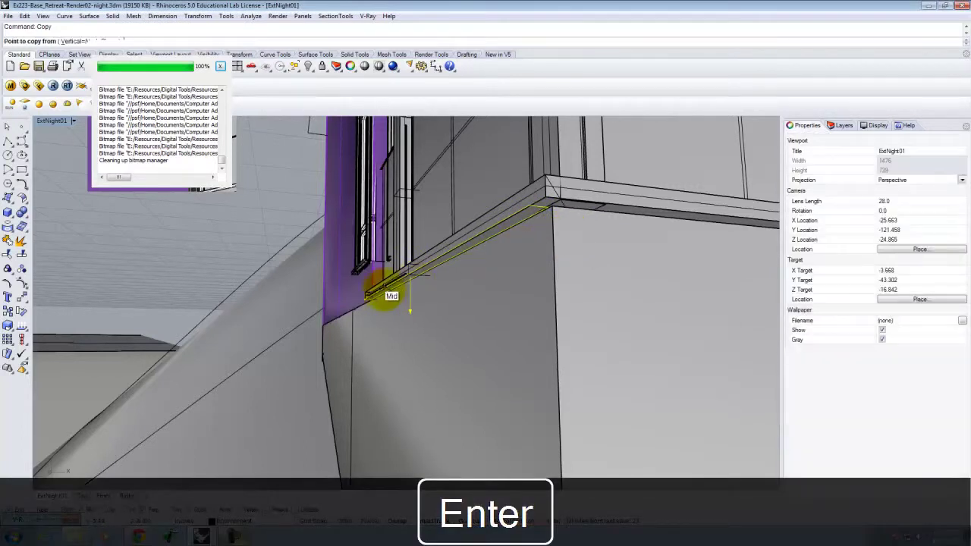
pyautogui.click(382, 291)
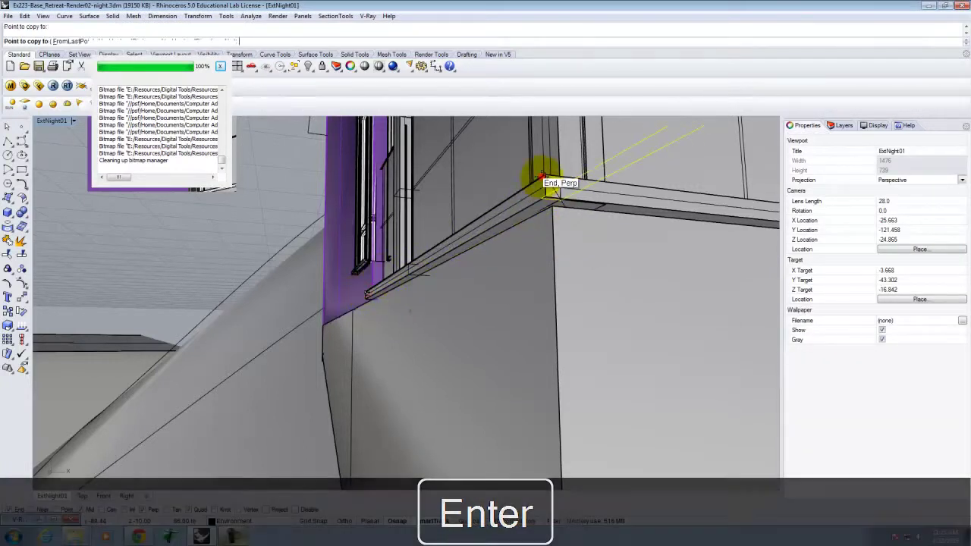
pyautogui.press('Escape')
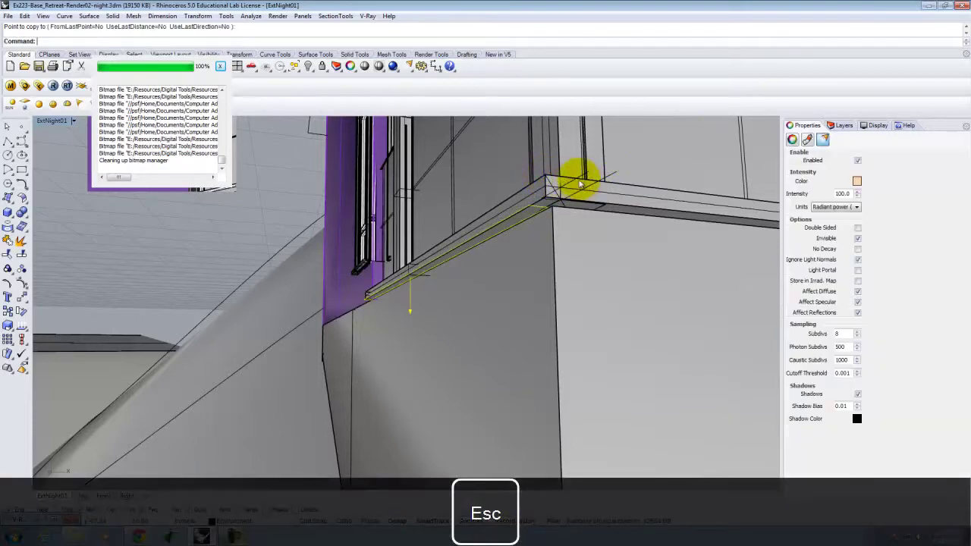
# Step: Rotate the copied rectangular light 90 degrees about the deck corner so it runs beneath the long deck edge
pyautogui.click(581, 185)
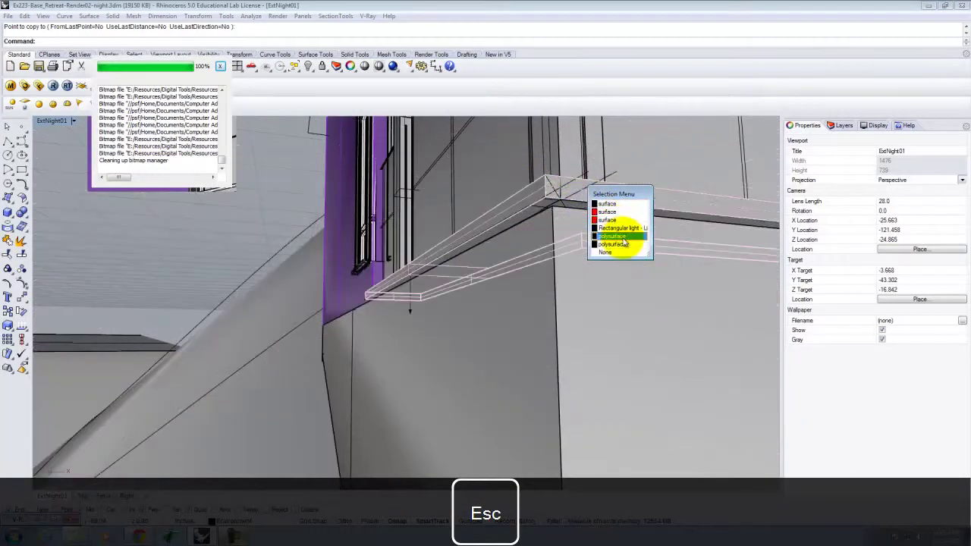
pyautogui.click(623, 229)
pyautogui.write('RoATE')
pyautogui.press('Return')
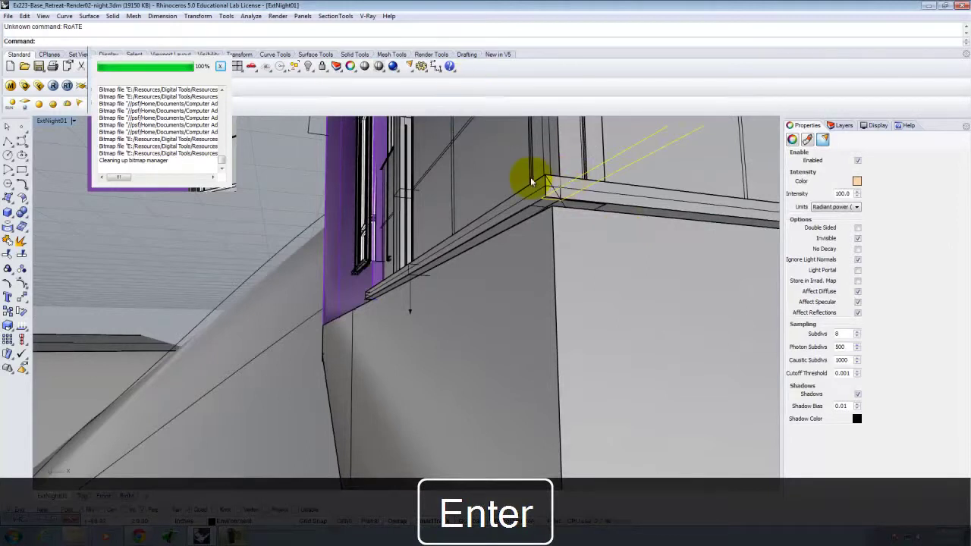
pyautogui.write('Rotate')
pyautogui.press('Return')
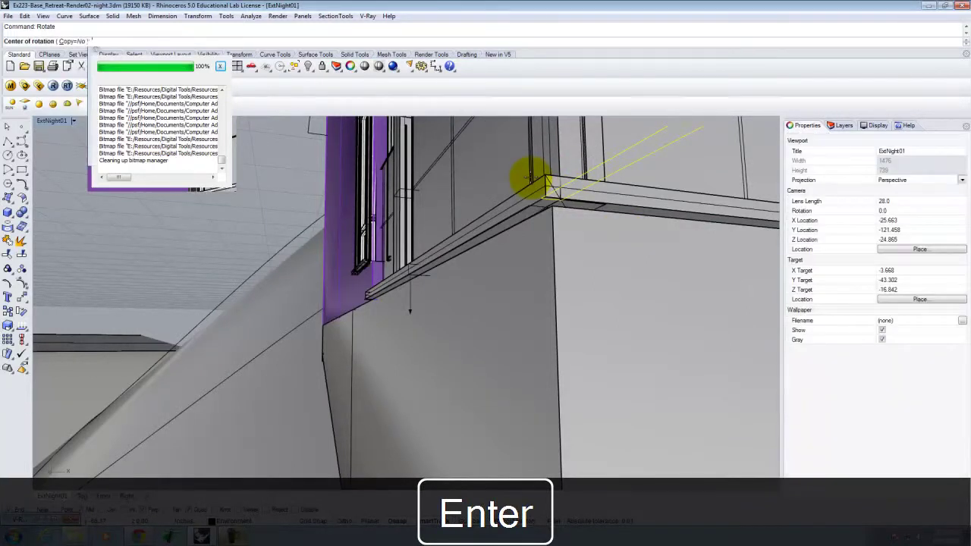
pyautogui.click(548, 179)
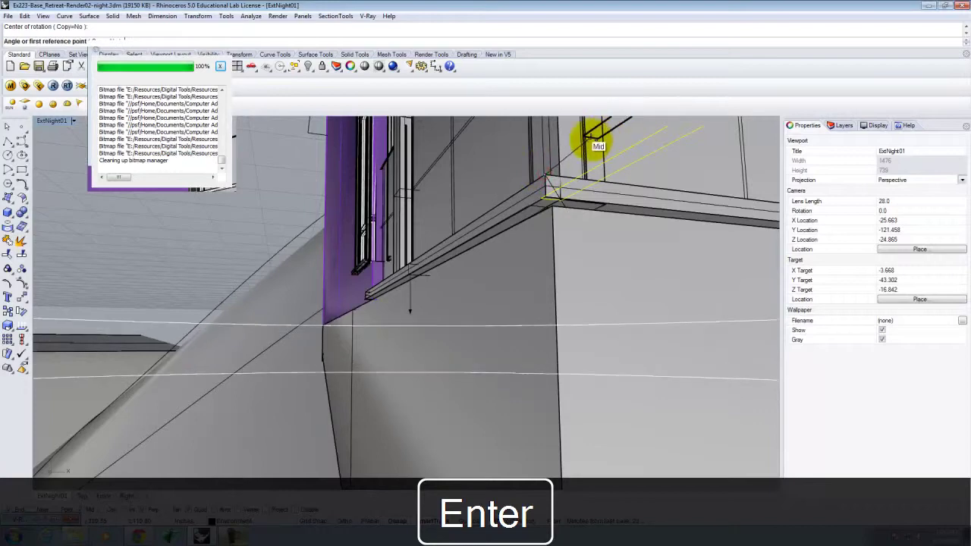
pyautogui.moveTo(569, 151); pyautogui.dragTo(576, 312, button='right')
pyautogui.click(611, 284)
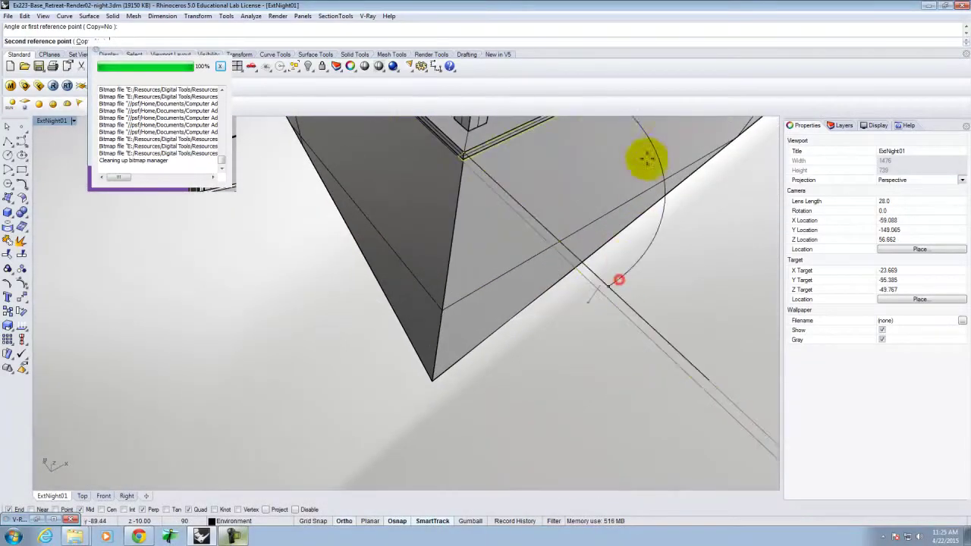
pyautogui.click(614, 122)
pyautogui.moveTo(613, 123); pyautogui.dragTo(410, 219, button='right')
pyautogui.press('Escape')
# Step: Copy the rotated rectangular light from its corner end to its far end, extending the run along the long deck edge
pyautogui.moveTo(536, 238); pyautogui.dragTo(477, 195, button='right')
pyautogui.click(340, 243)
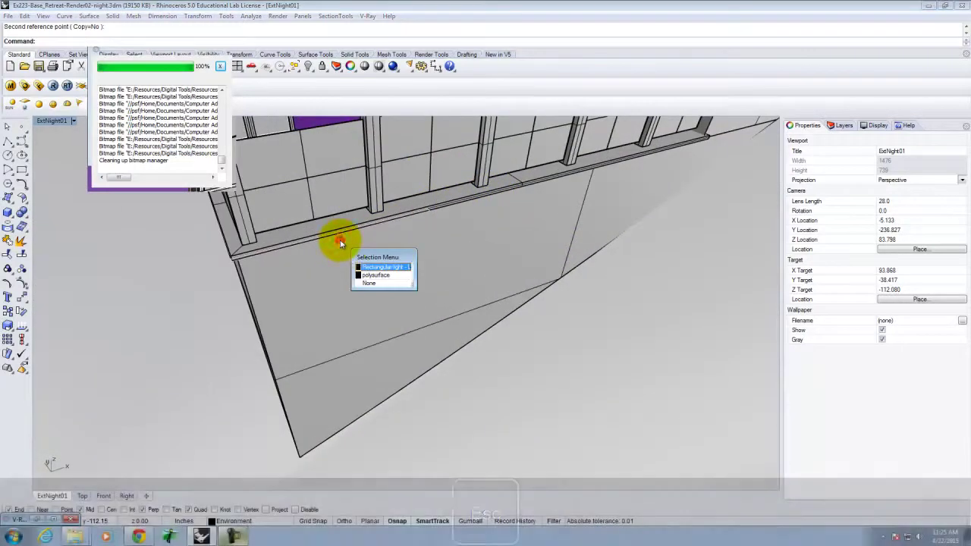
pyautogui.click(376, 268)
pyautogui.press('Return')
pyautogui.scroll(5, 219, 263)
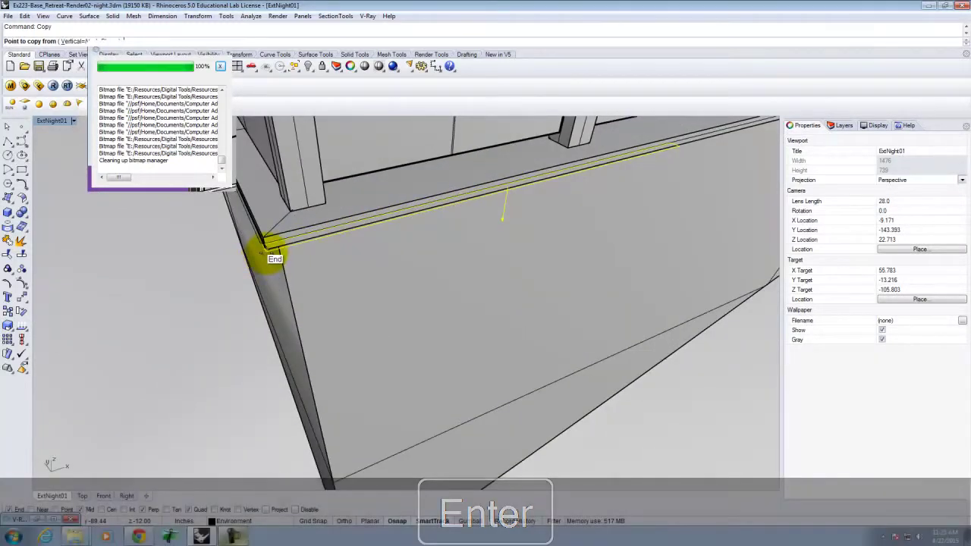
pyautogui.scroll(2, 266, 251)
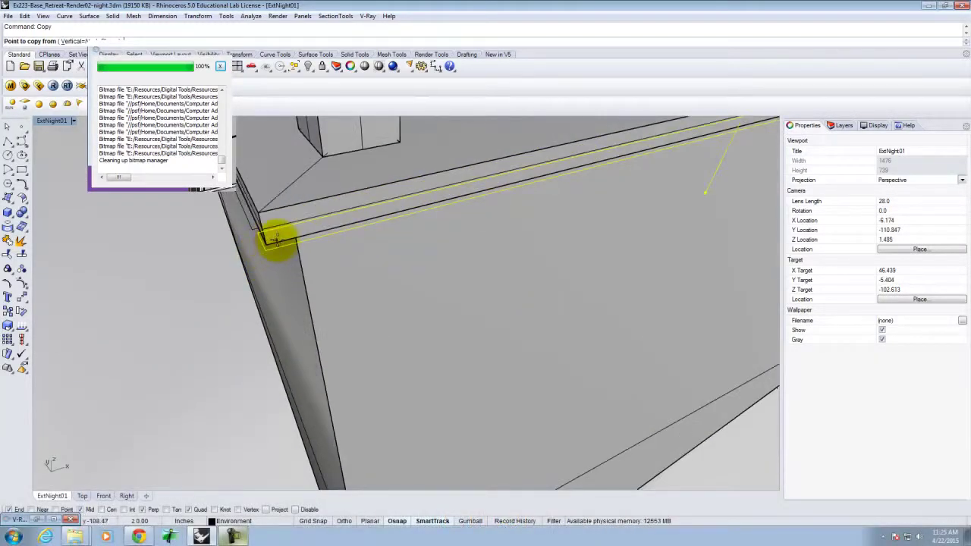
pyautogui.click(265, 245)
pyautogui.scroll(-4, 205, 258)
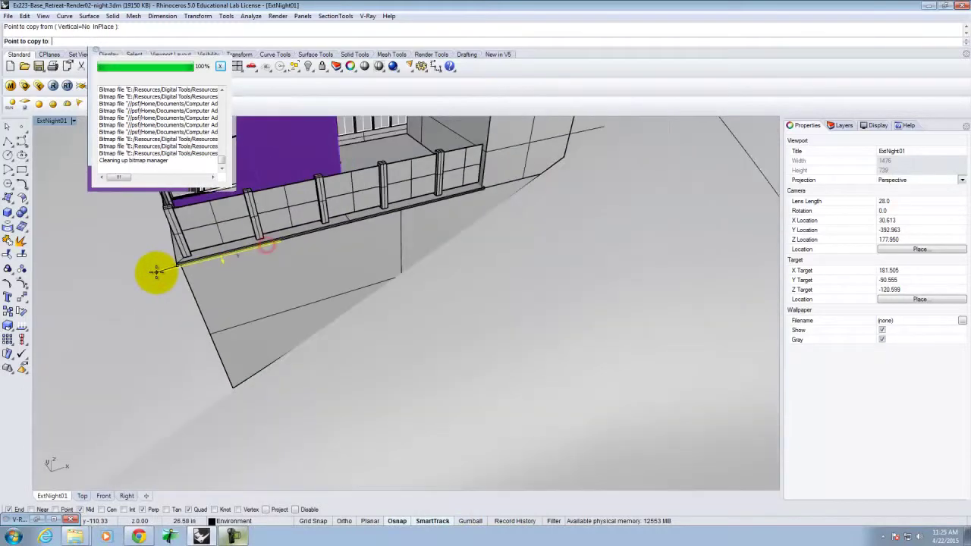
pyautogui.scroll(5, 227, 258)
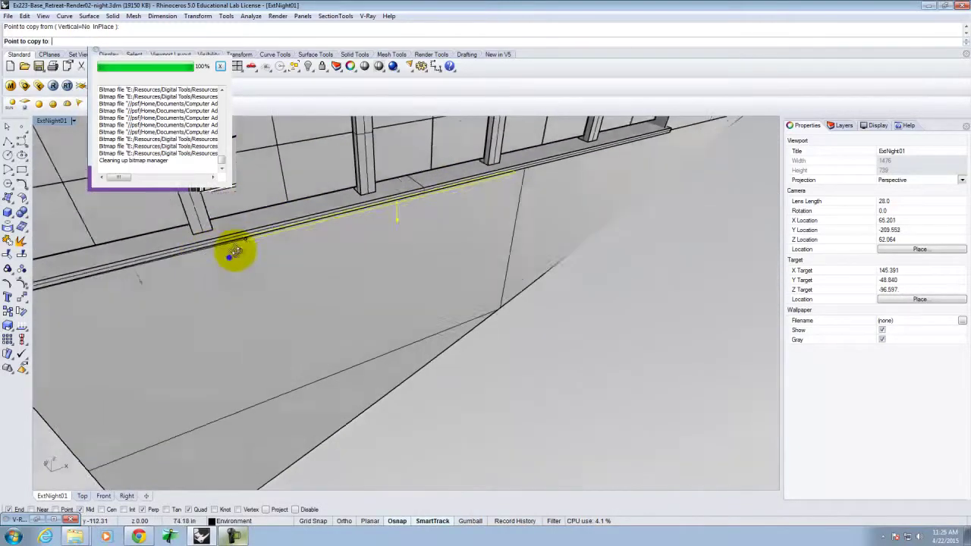
pyautogui.scroll(-5, 327, 273)
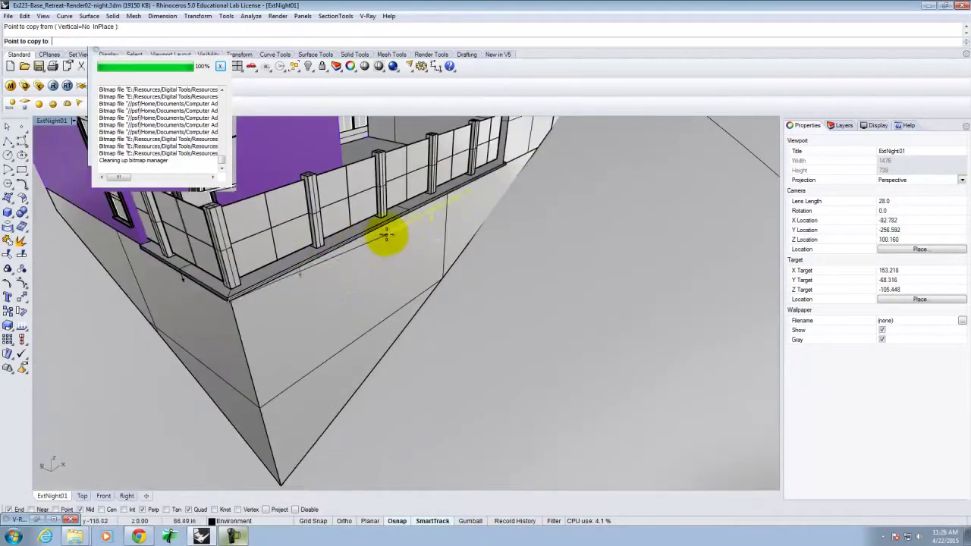
pyautogui.scroll(5, 357, 239)
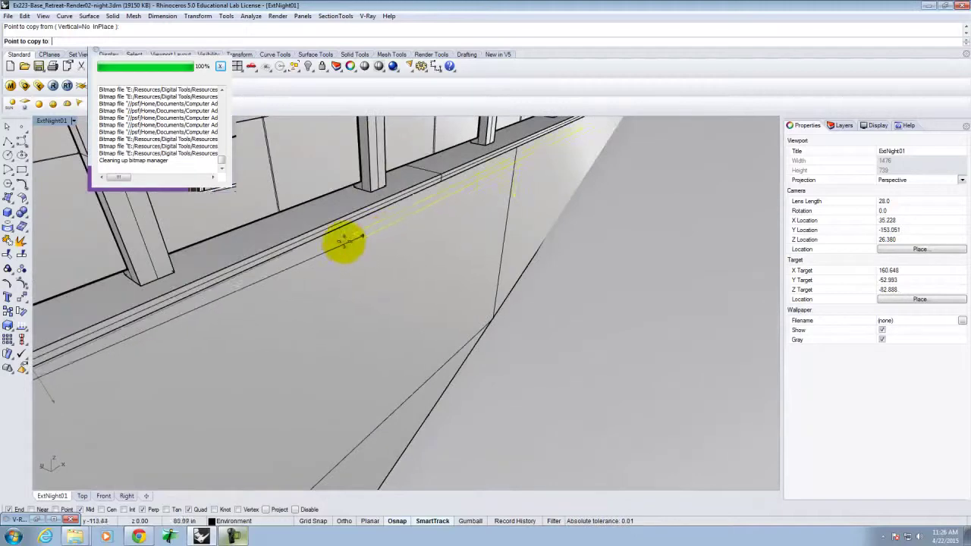
pyautogui.click(294, 247)
# Step: Place a second copy of the light beyond the first copy, reaching the far end of the long deck edge
pyautogui.scroll(-5, 319, 254)
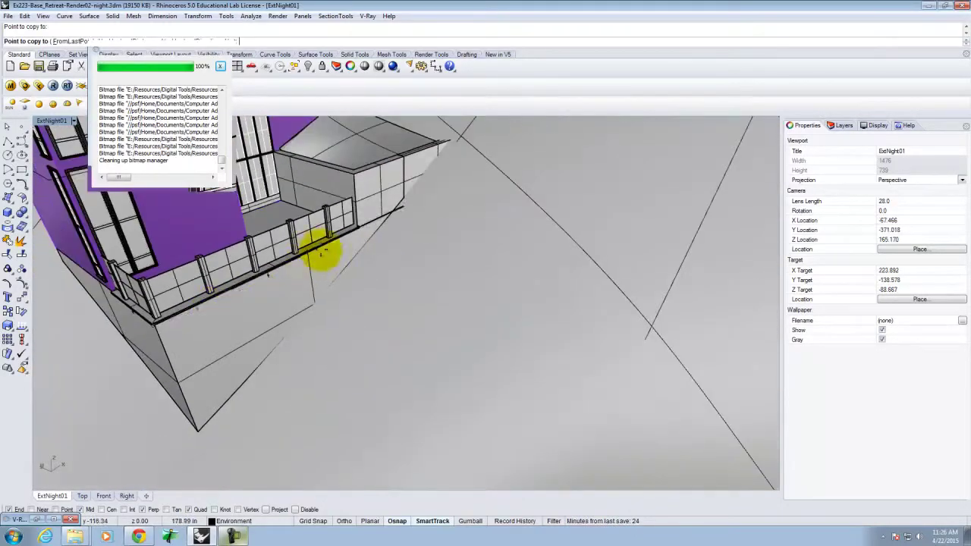
pyautogui.scroll(5, 321, 250)
pyautogui.scroll(2, 190, 292)
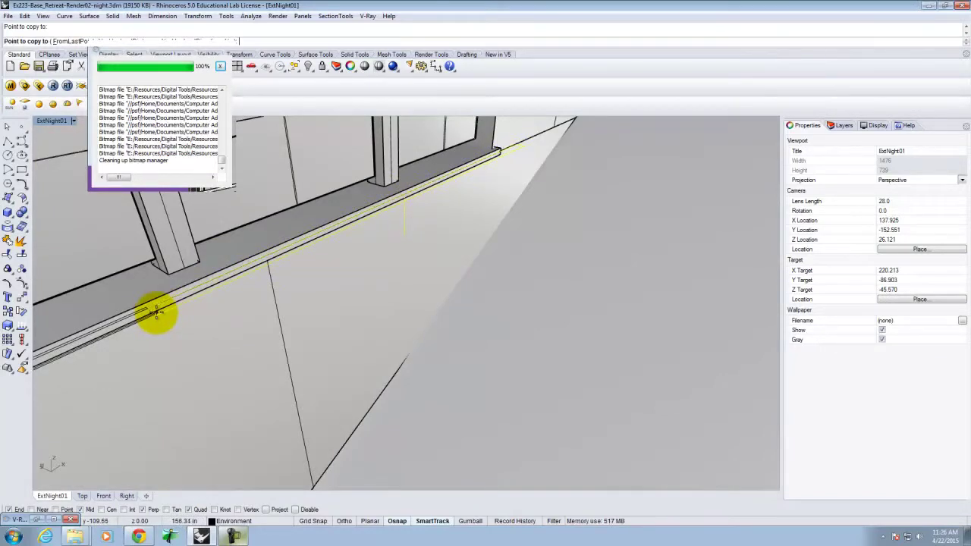
pyautogui.scroll(-5, 473, 271)
pyautogui.press('Escape')
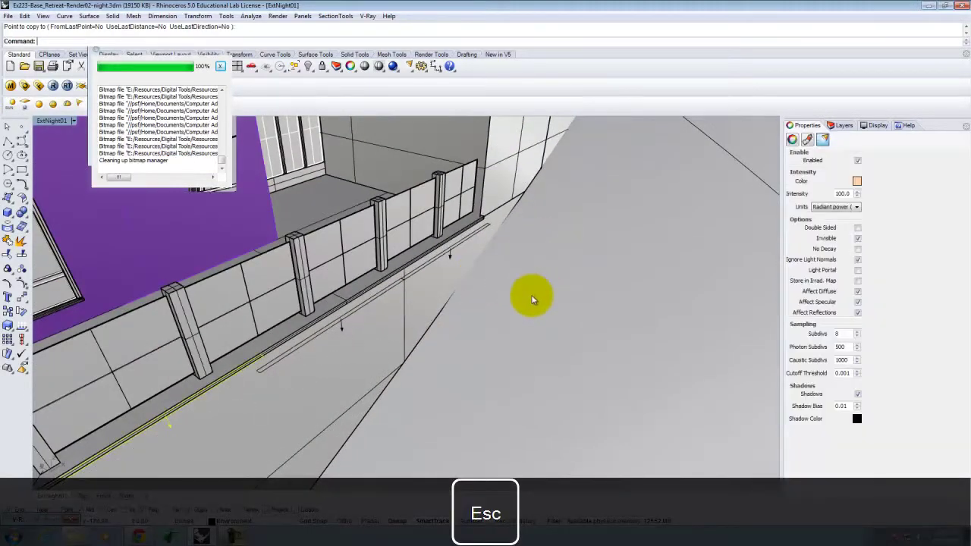
# Step: Select the two copied lights that sit away from the long deck edge and start the Move command
pyautogui.moveTo(532, 299); pyautogui.dragTo(402, 276, button='right')
pyautogui.click(411, 278)
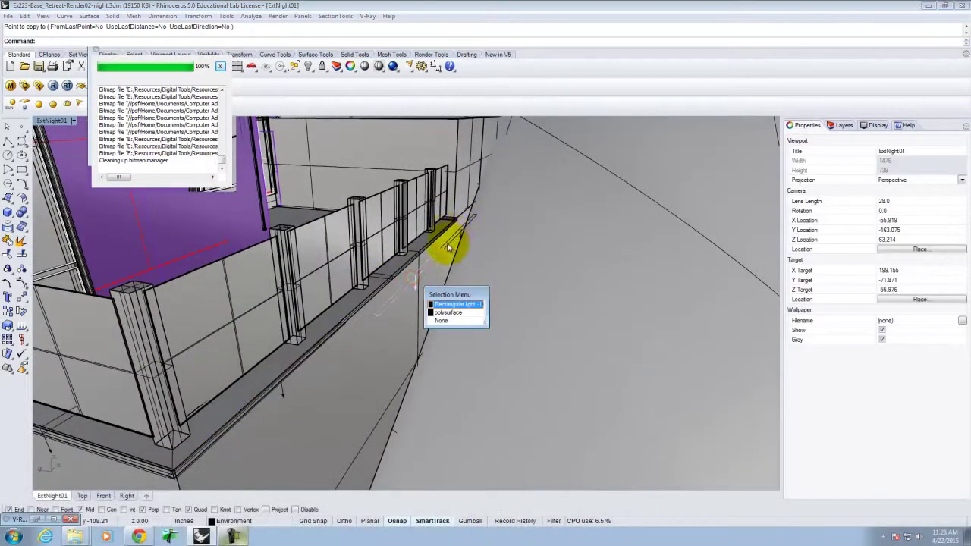
pyautogui.click(454, 305)
pyautogui.click(453, 243)
pyautogui.click(503, 271)
pyautogui.press('Return')
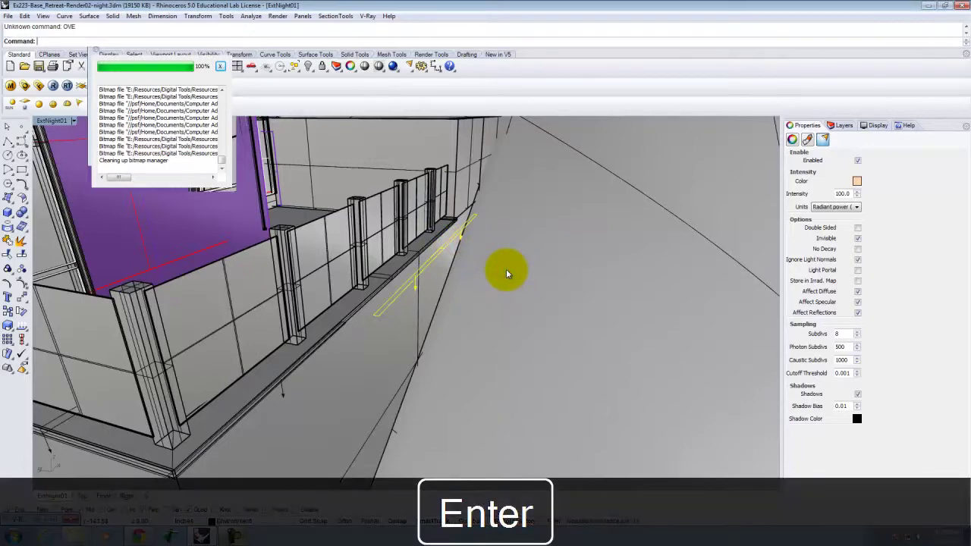
pyautogui.moveTo(275, 369); pyautogui.dragTo(404, 327, button='right')
pyautogui.scroll(-3, 404, 326)
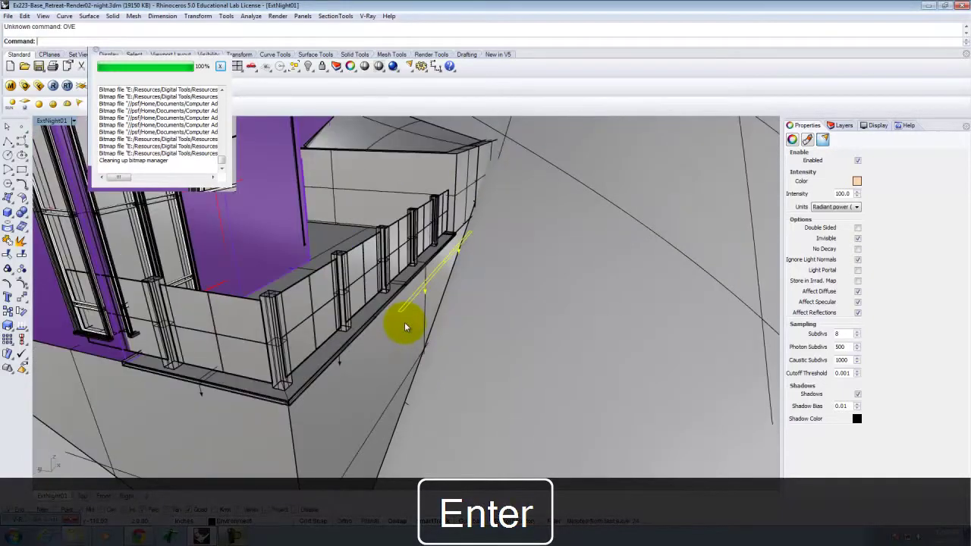
pyautogui.press('Return')
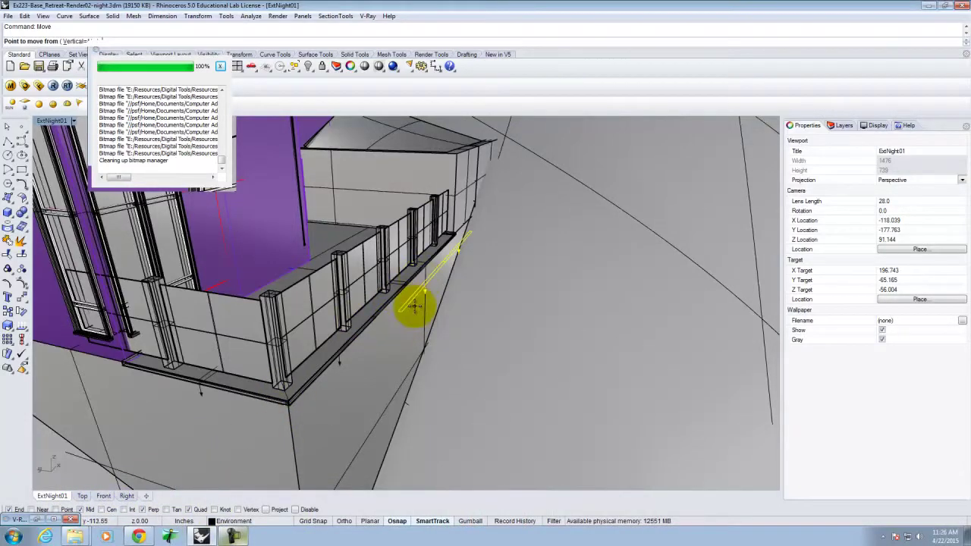
# Step: Enable the Near, Point, Cen, Int, Knot and Vertex object snaps
pyautogui.scroll(4, 402, 307)
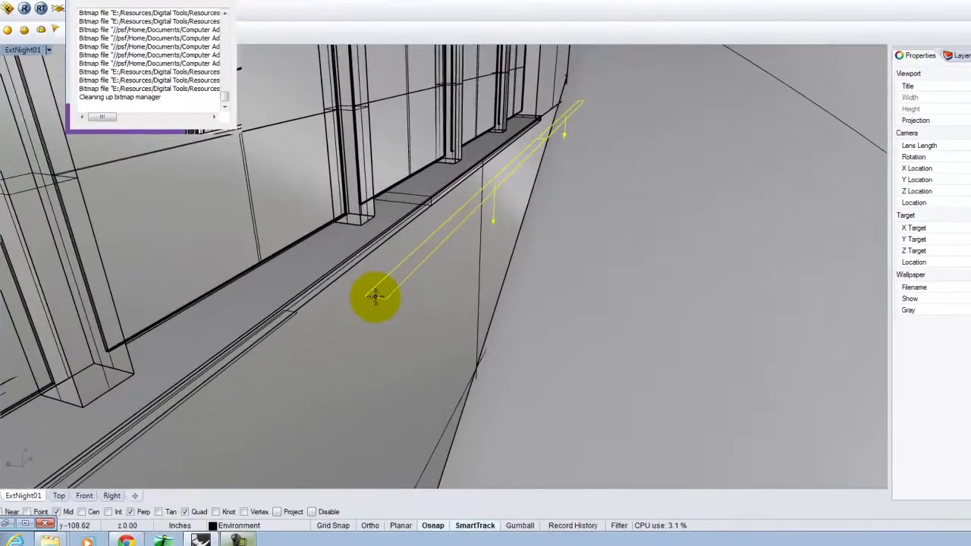
pyautogui.scroll(4, 369, 331)
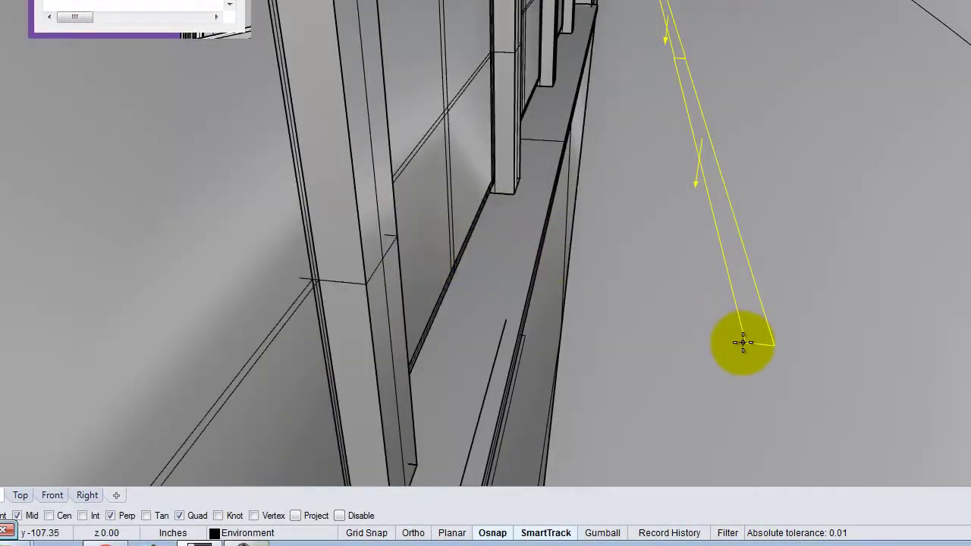
pyautogui.click(253, 516)
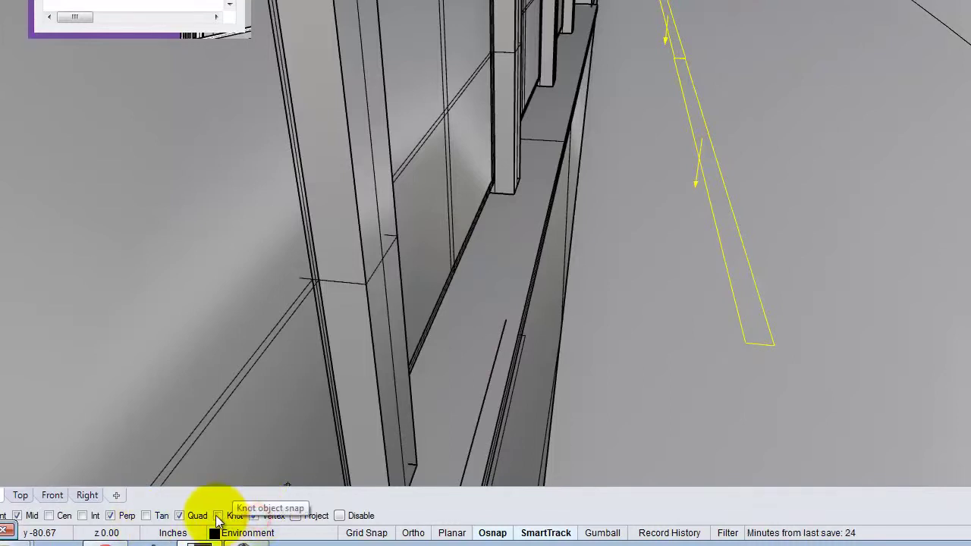
pyautogui.click(218, 516)
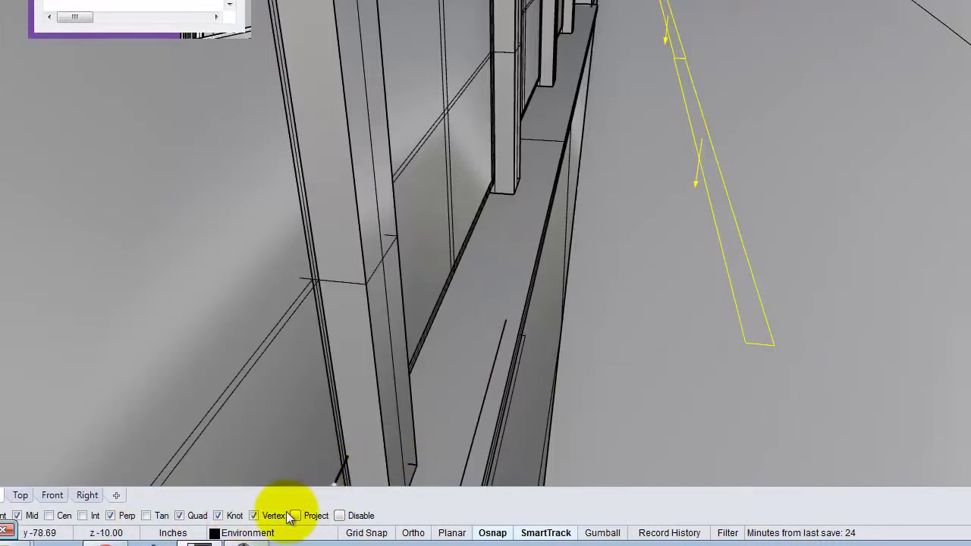
pyautogui.click(81, 516)
pyautogui.click(48, 516)
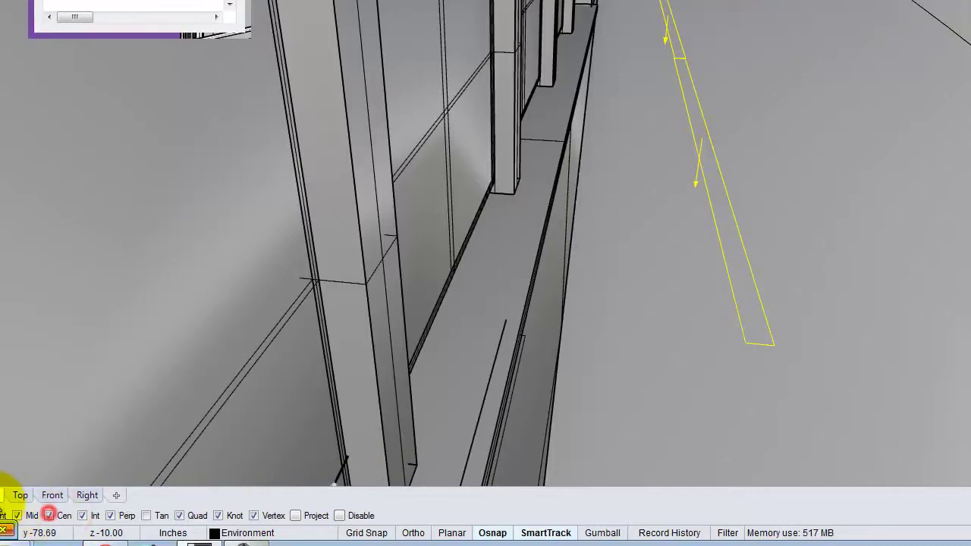
# Step: Move the two selected lights by their near corner to meet the end of the first light beneath the deck trim
pyautogui.click(742, 339)
pyautogui.scroll(5, 584, 338)
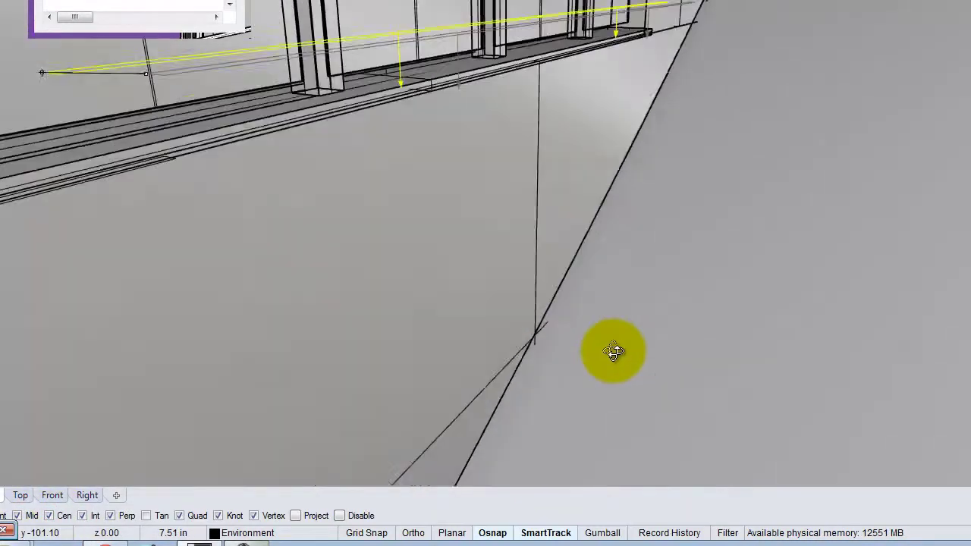
pyautogui.scroll(-2, 521, 76)
pyautogui.scroll(4, 401, 195)
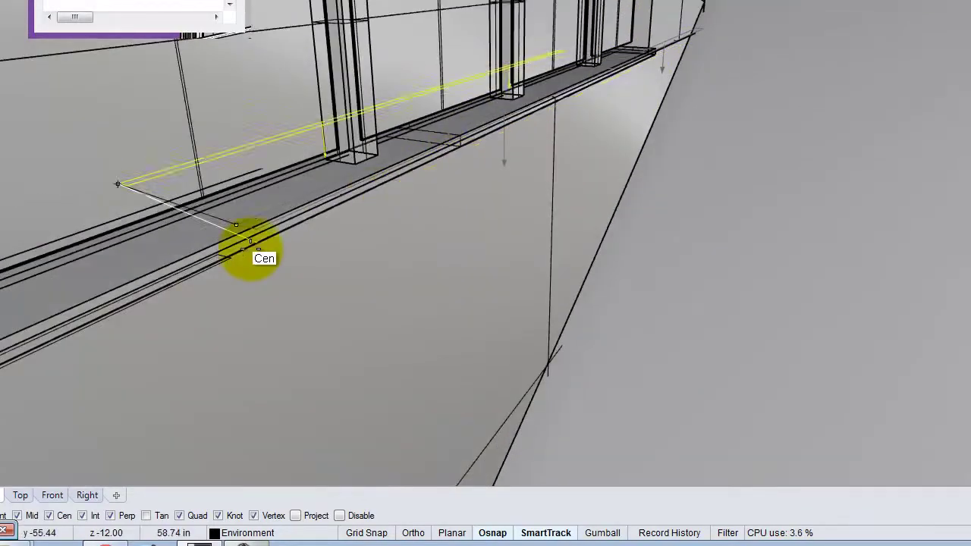
pyautogui.scroll(-3, 227, 266)
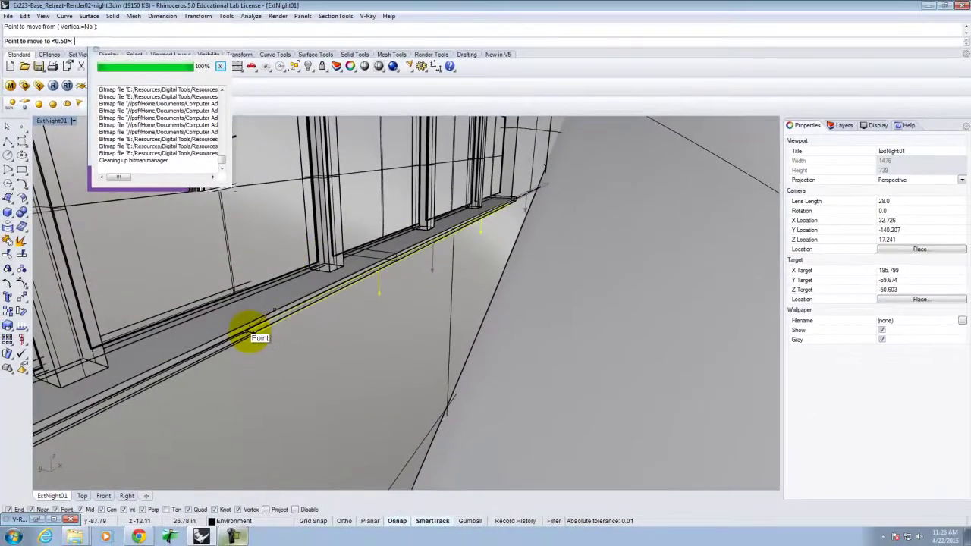
pyautogui.moveTo(251, 334); pyautogui.dragTo(554, 280, button='right')
pyautogui.press('Escape')
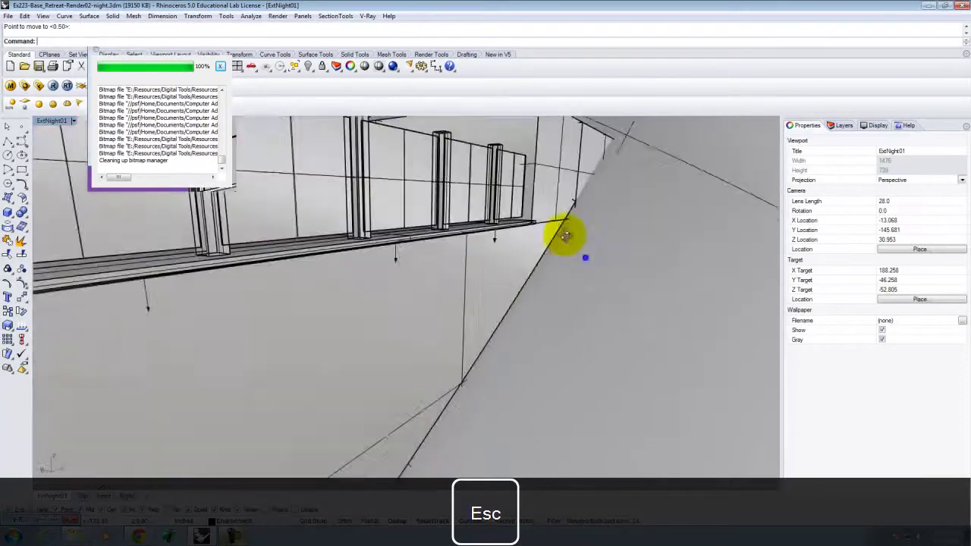
# Step: Restore the saved ExtNight01 named view in the viewport
pyautogui.moveTo(565, 236); pyautogui.dragTo(581, 256, button='right')
pyautogui.click(74, 121)
pyautogui.moveTo(114, 293)
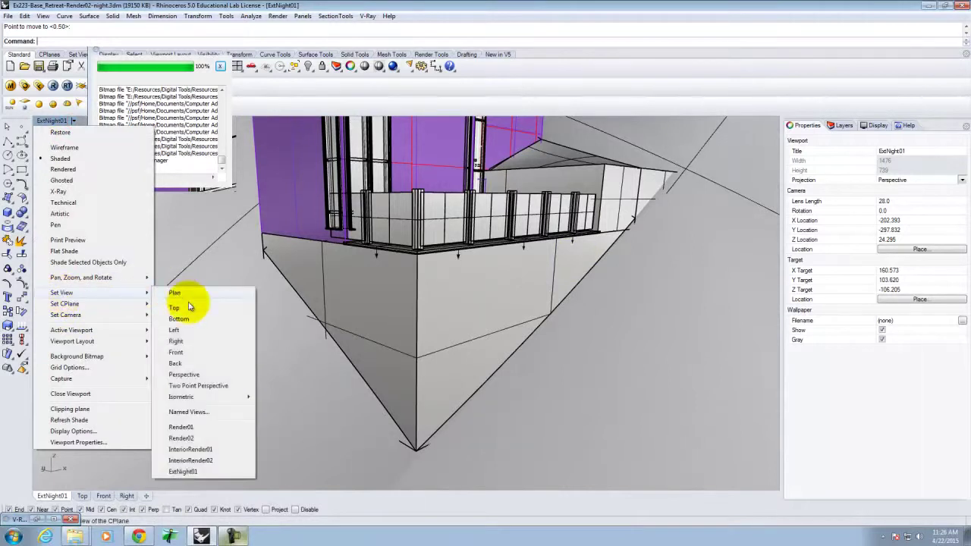
pyautogui.click(186, 471)
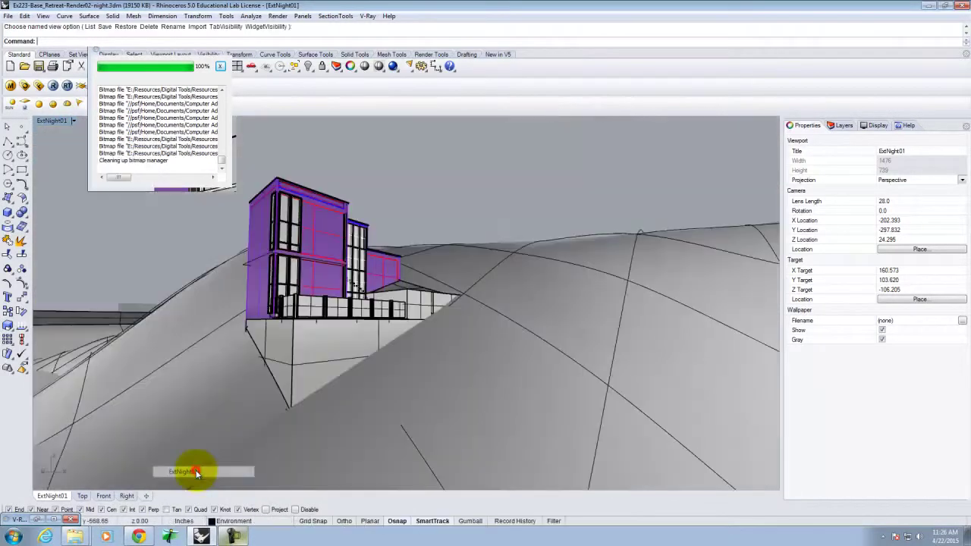
# Step: Render the ExtNight01 view with V-Ray, check the deck lighting in the frame buffer, then close it and minimize the progress window
pyautogui.click(52, 85)
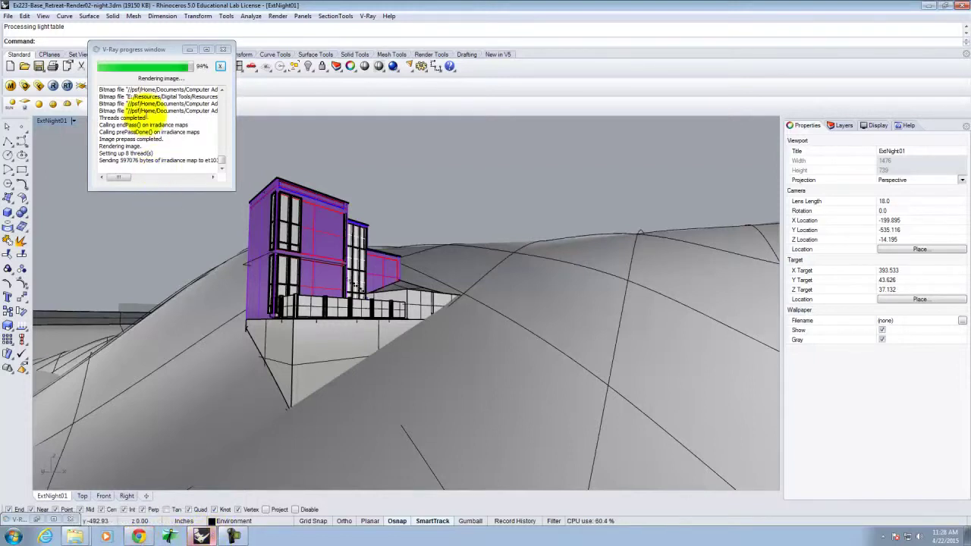
pyautogui.click(38, 520)
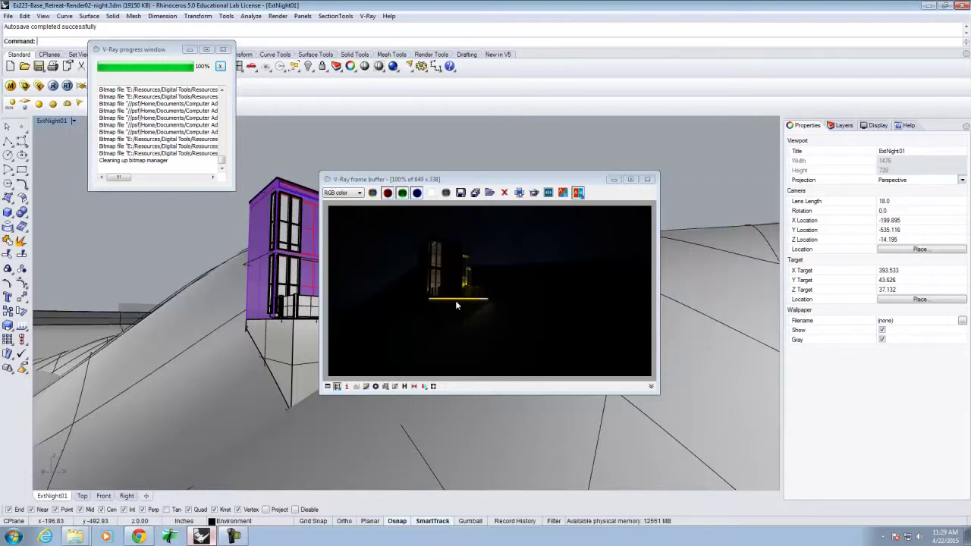
pyautogui.click(647, 180)
pyautogui.click(648, 180)
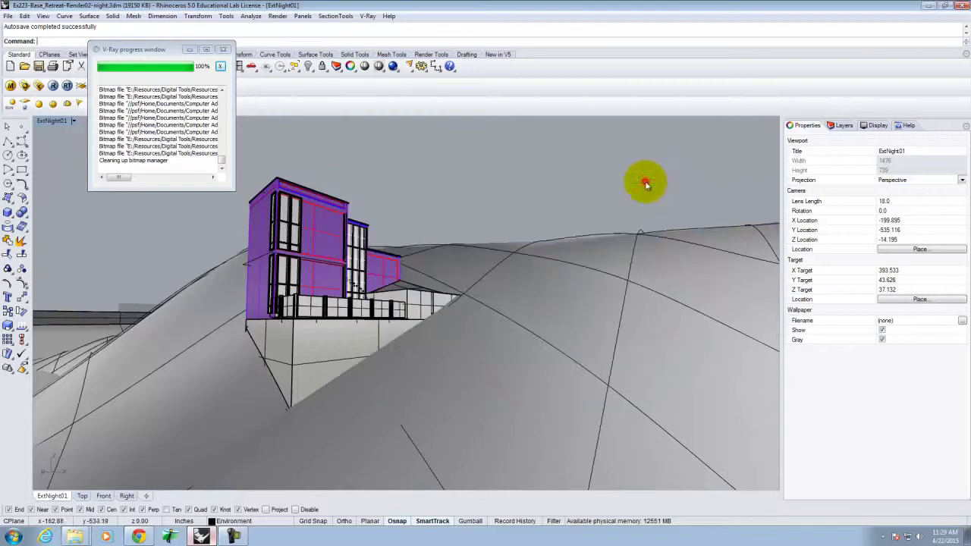
pyautogui.click(189, 49)
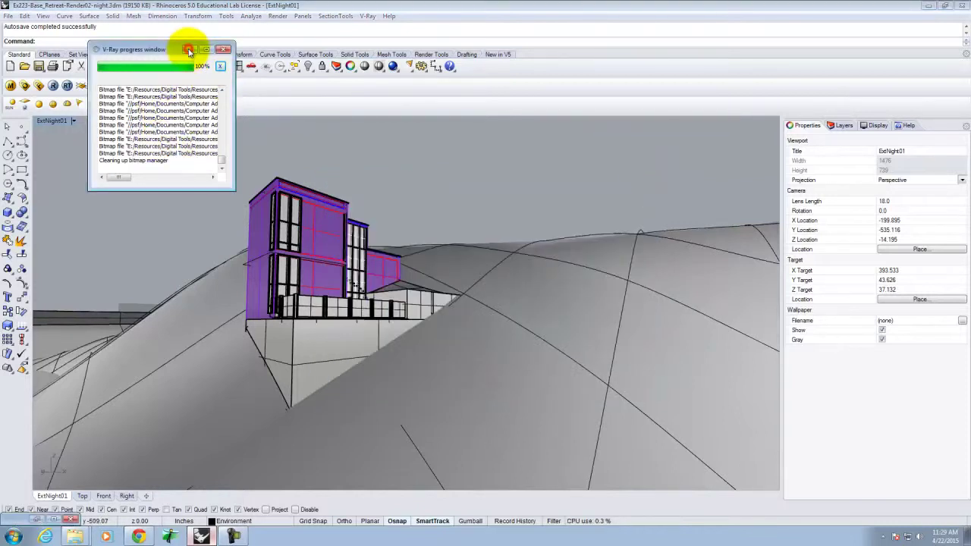
# Step: Open the V-Ray option editor and bring up the file dialog for loading a .visopt settings file
pyautogui.click(25, 86)
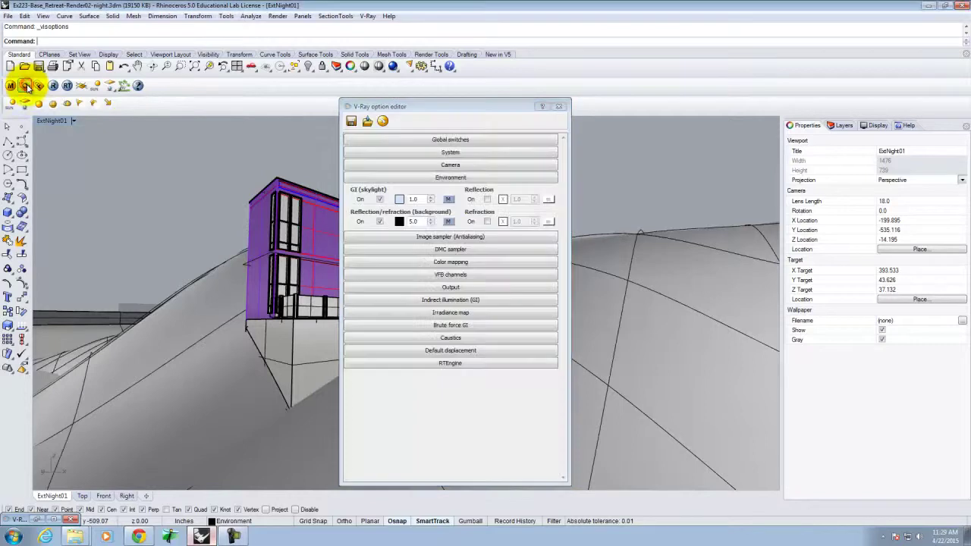
pyautogui.moveTo(377, 98); pyautogui.dragTo(430, 85)
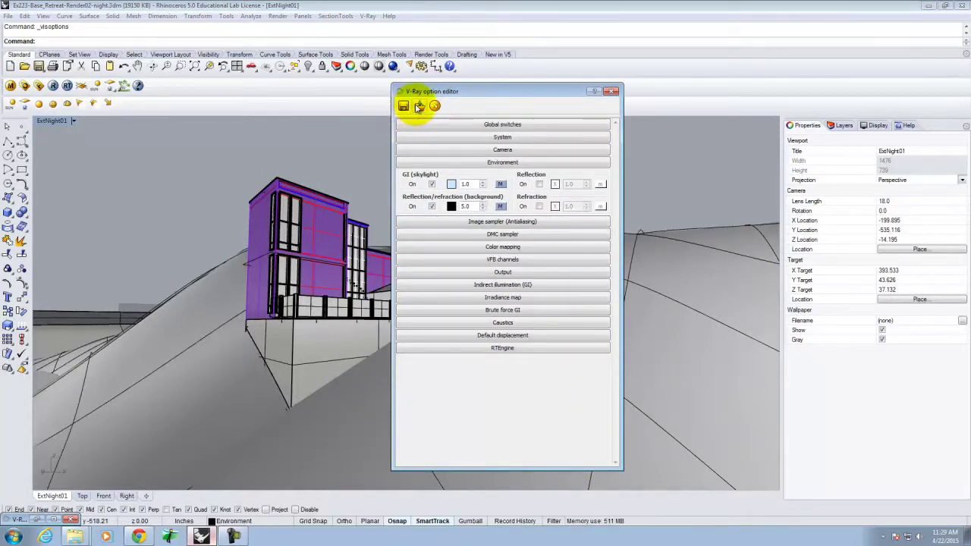
pyautogui.click(419, 106)
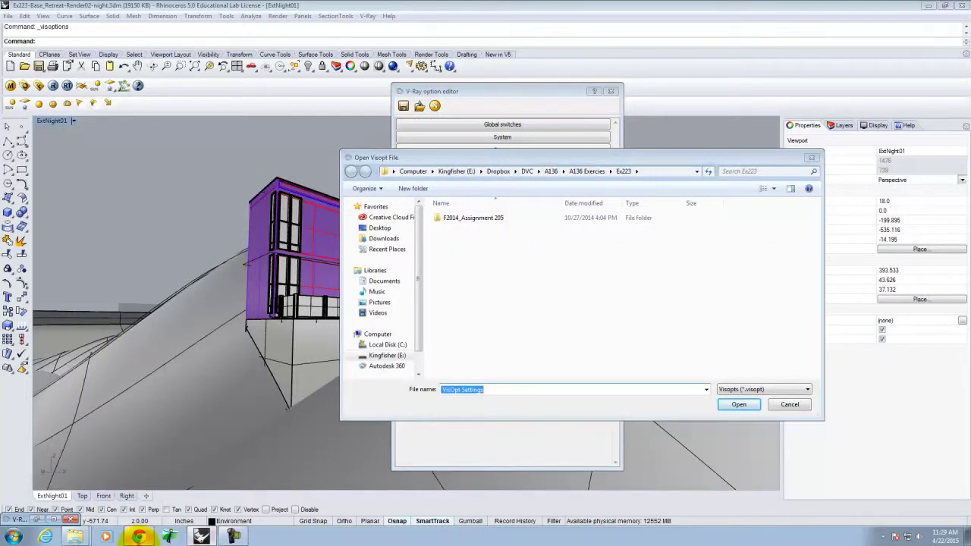
# Step: Switch to Chrome, locate the V-Ray .visopt settings download on the site's Downloadable Resource Packages page, and return to the open file dialog
pyautogui.click(139, 536)
pyautogui.scroll(10, 510, 112)
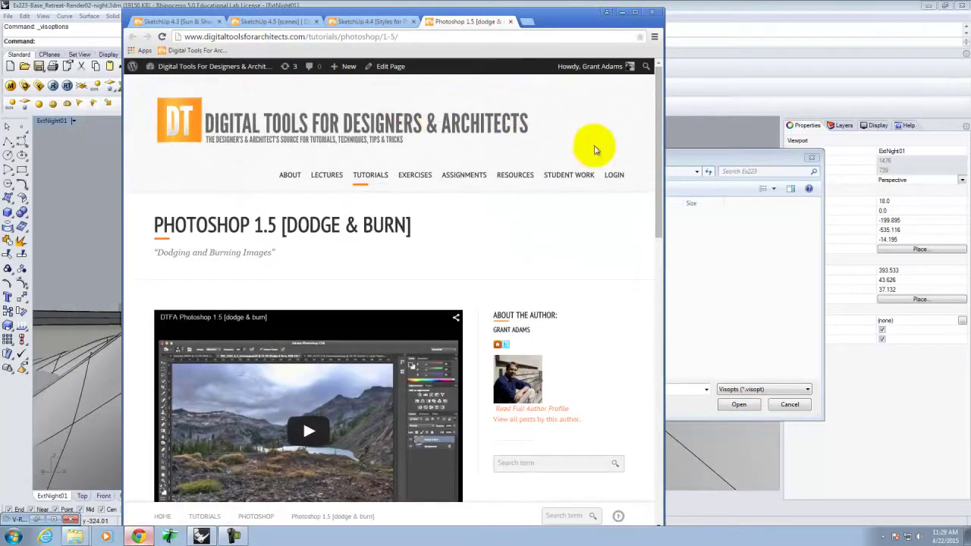
pyautogui.moveTo(515, 176)
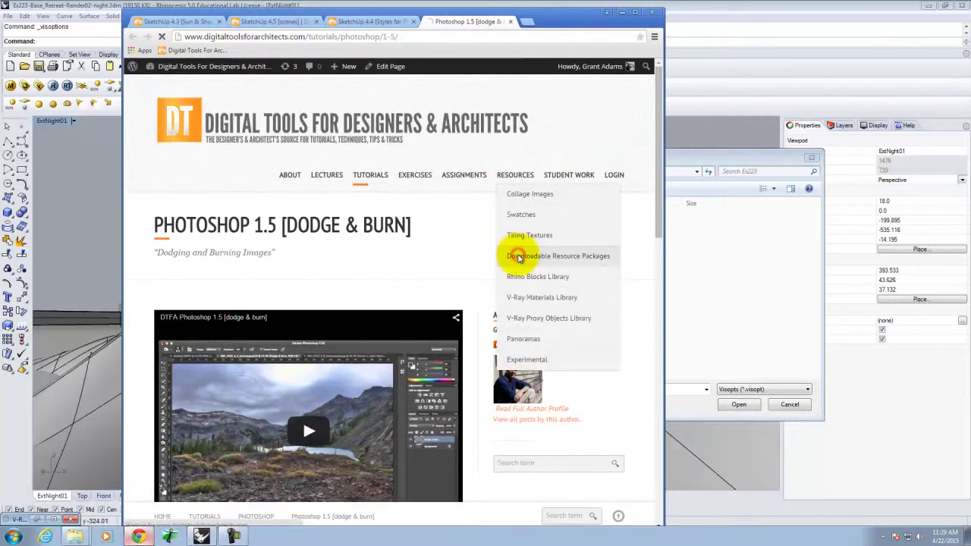
pyautogui.click(520, 258)
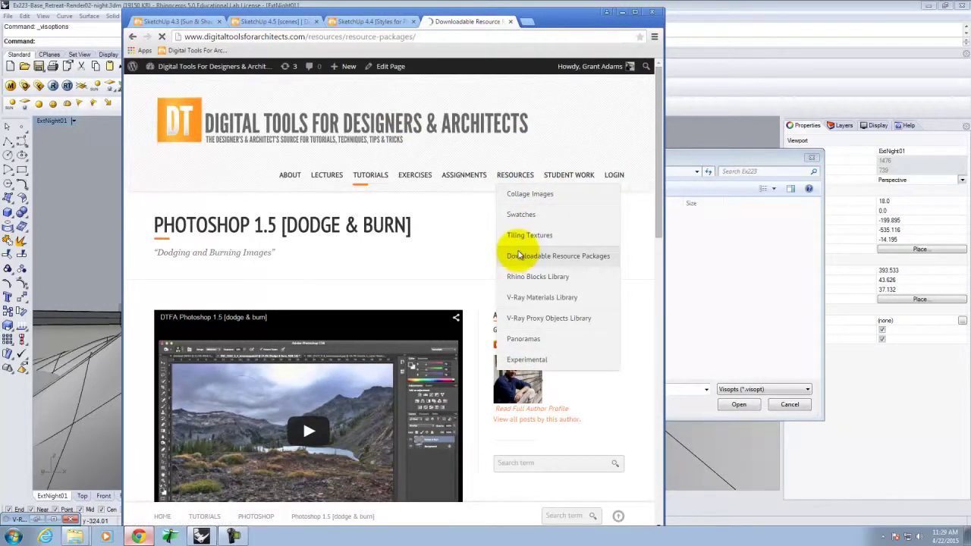
pyautogui.scroll(-10, 347, 199)
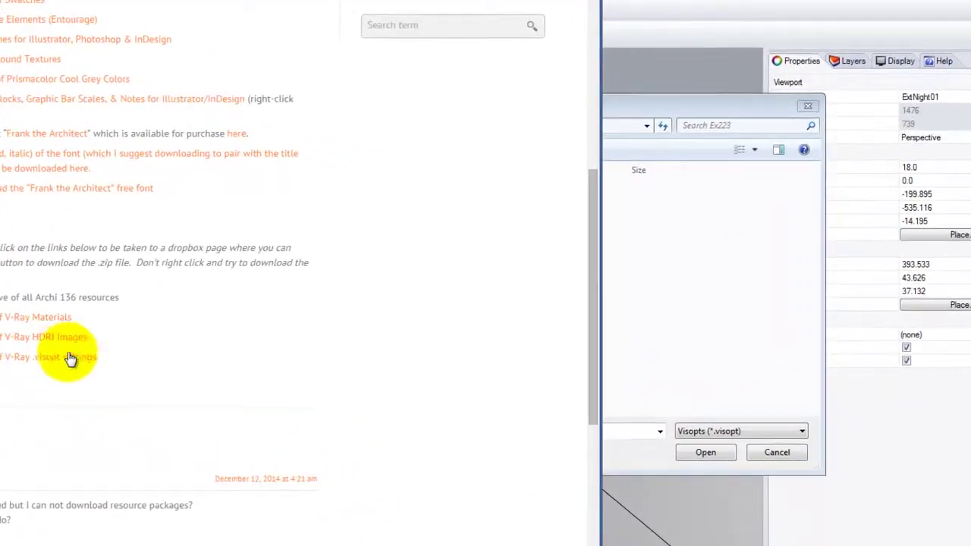
pyautogui.click(674, 101)
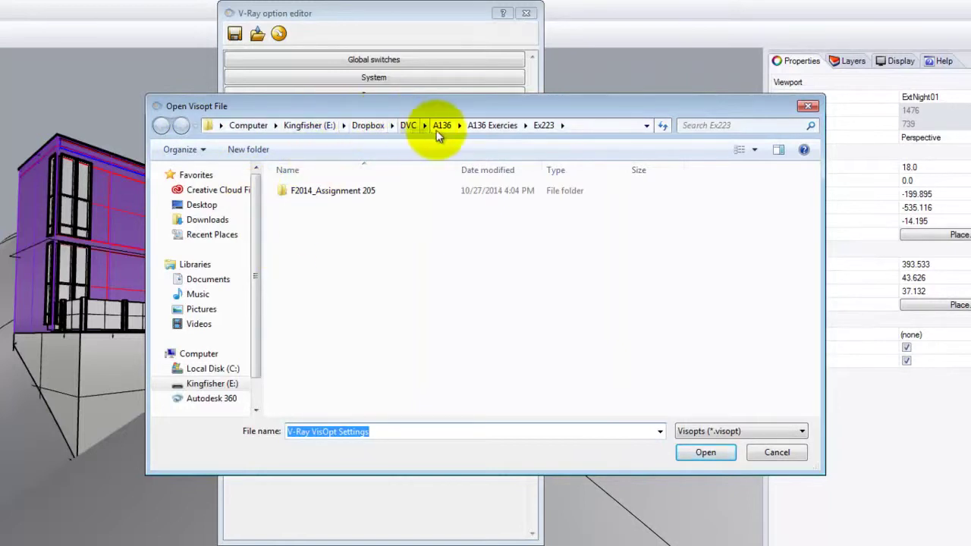
# Step: Load LowArtifactNightRender.visopt from Resources > Digital Tools > Resources > V-Ray VisOpt Settings on the Kingfisher (E:) drive
pyautogui.click(305, 125)
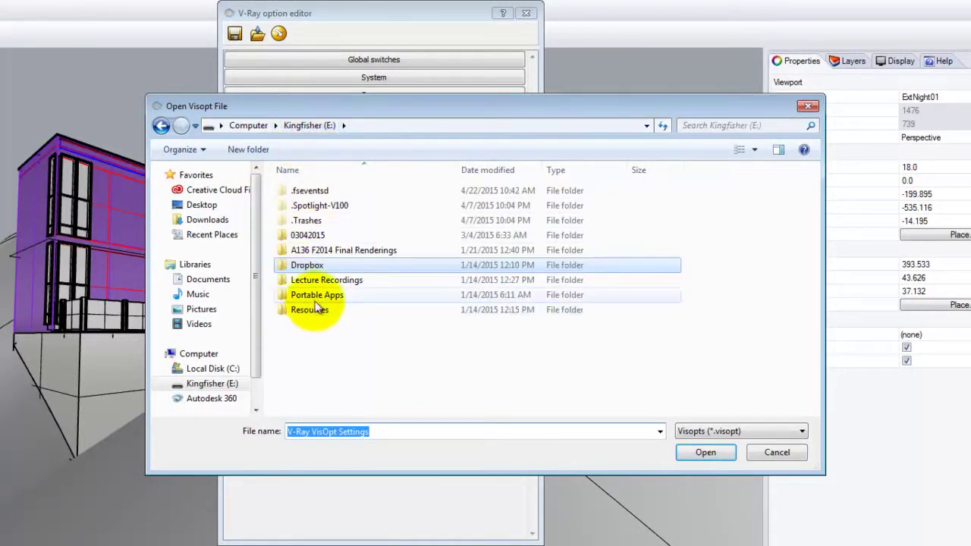
pyautogui.doubleClick(313, 310)
pyautogui.doubleClick(312, 233)
pyautogui.doubleClick(313, 191)
pyautogui.doubleClick(313, 265)
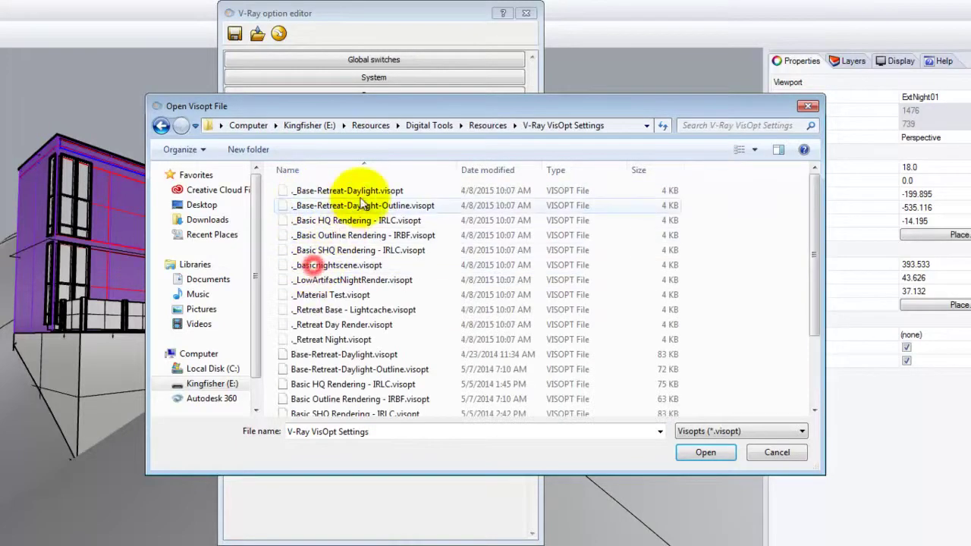
pyautogui.scroll(-2, 371, 220)
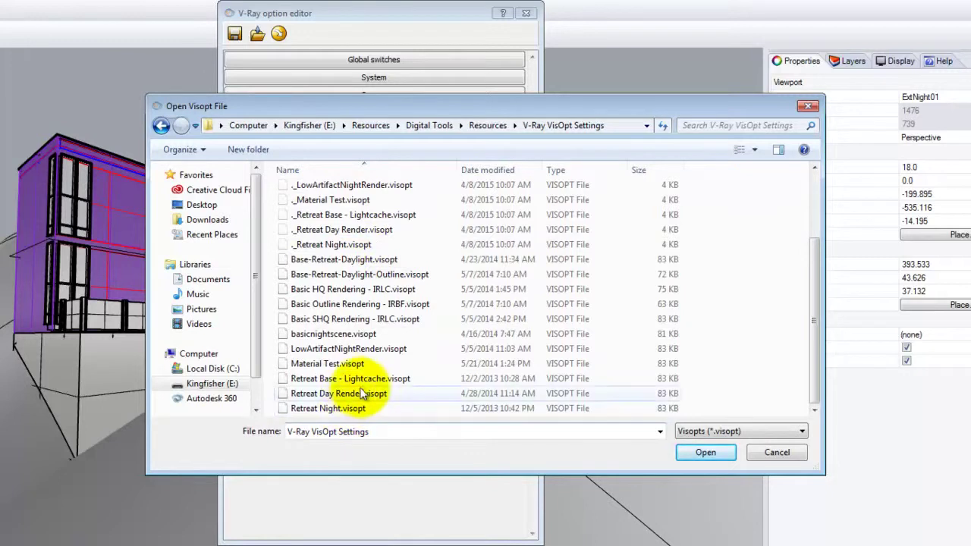
pyautogui.click(362, 350)
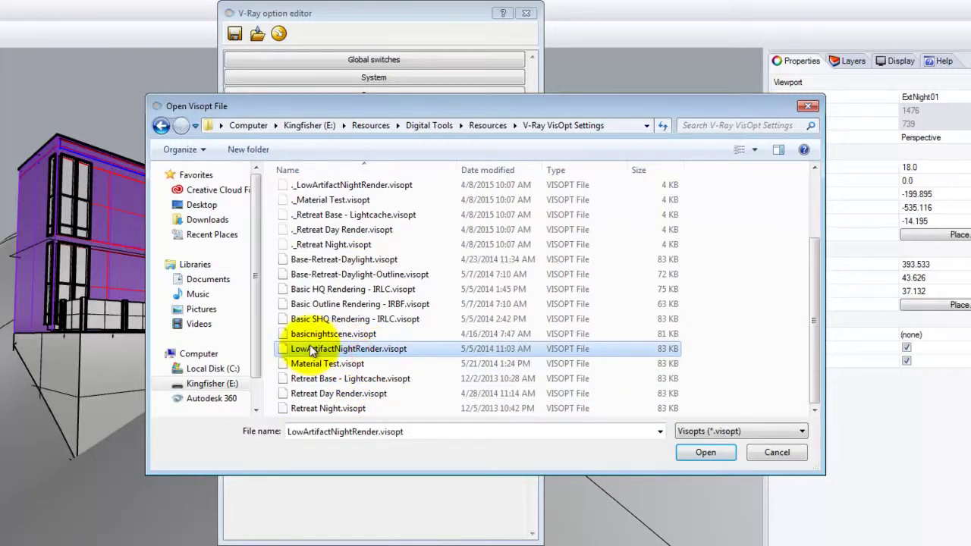
pyautogui.click(706, 453)
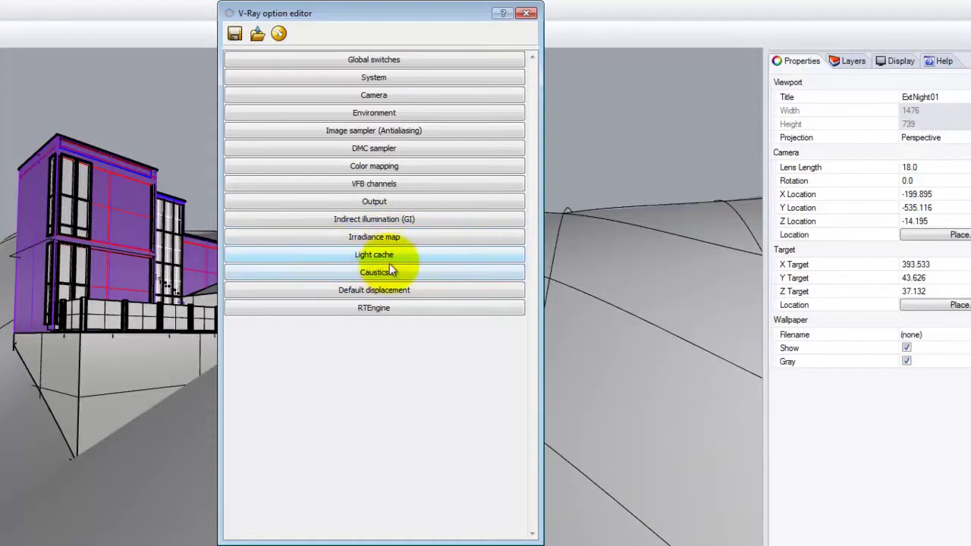
# Step: Set the secondary bounces engine to Brute force in the indirect illumination settings
pyautogui.click(379, 221)
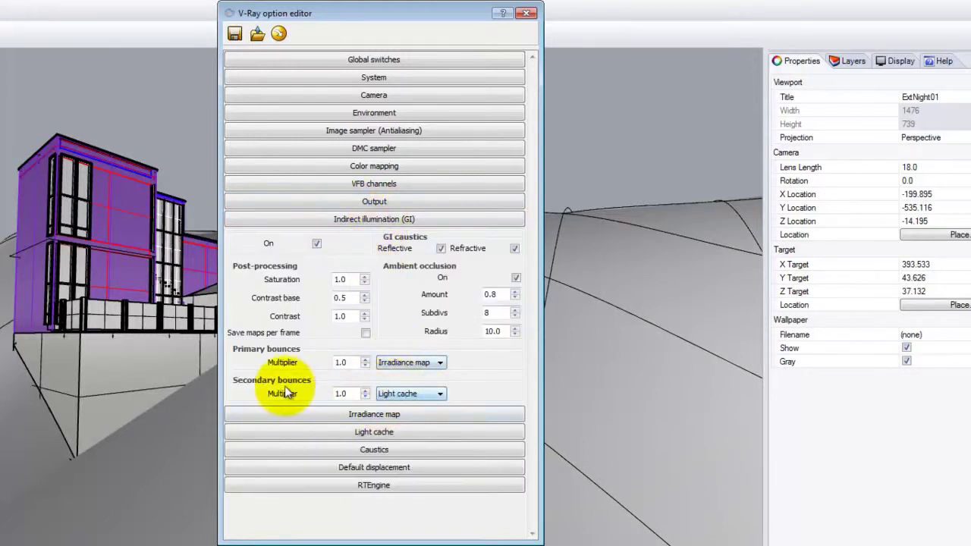
pyautogui.click(398, 393)
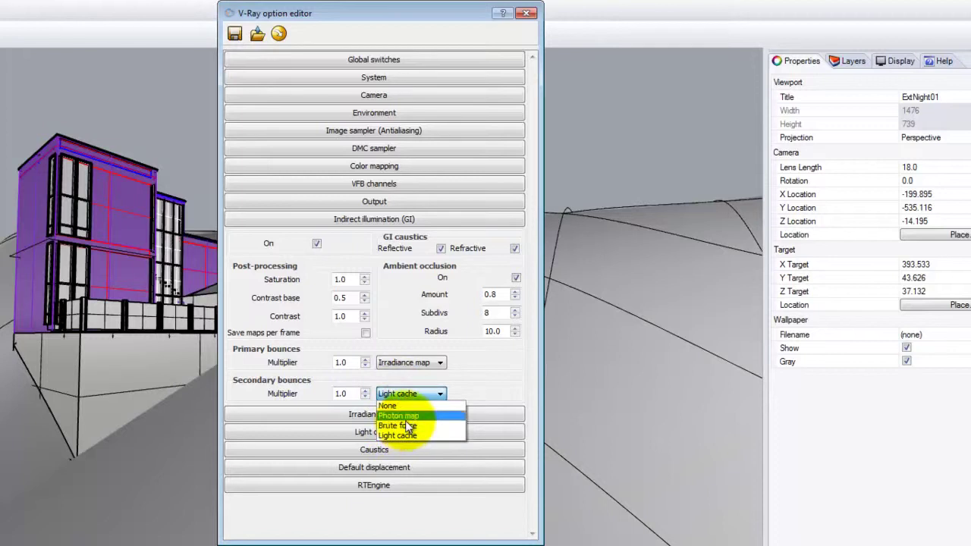
pyautogui.click(398, 425)
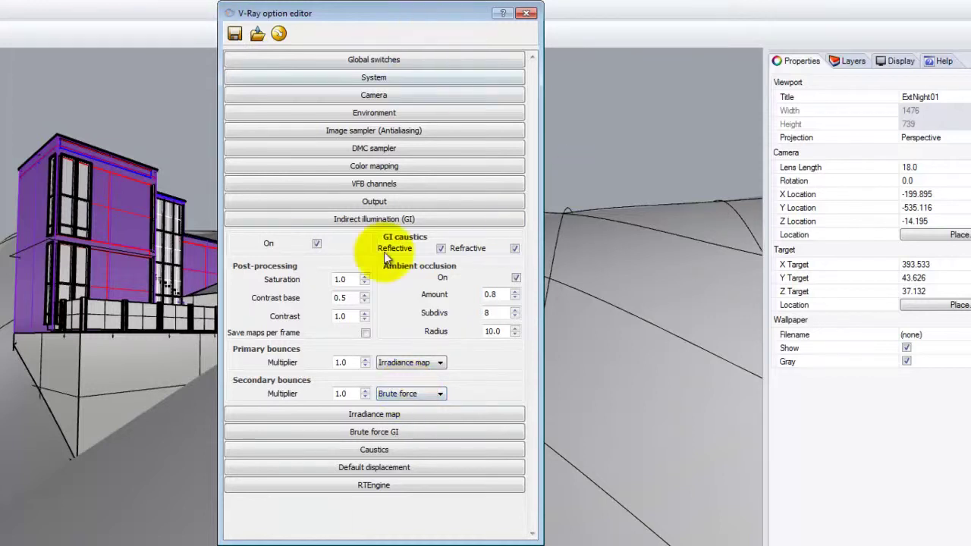
pyautogui.moveTo(439, 371)
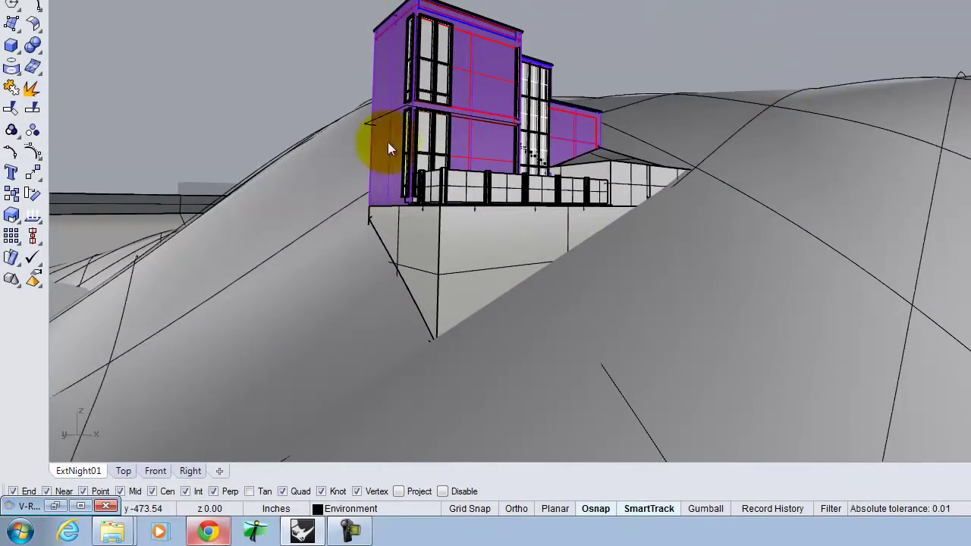
pyautogui.click(343, 536)
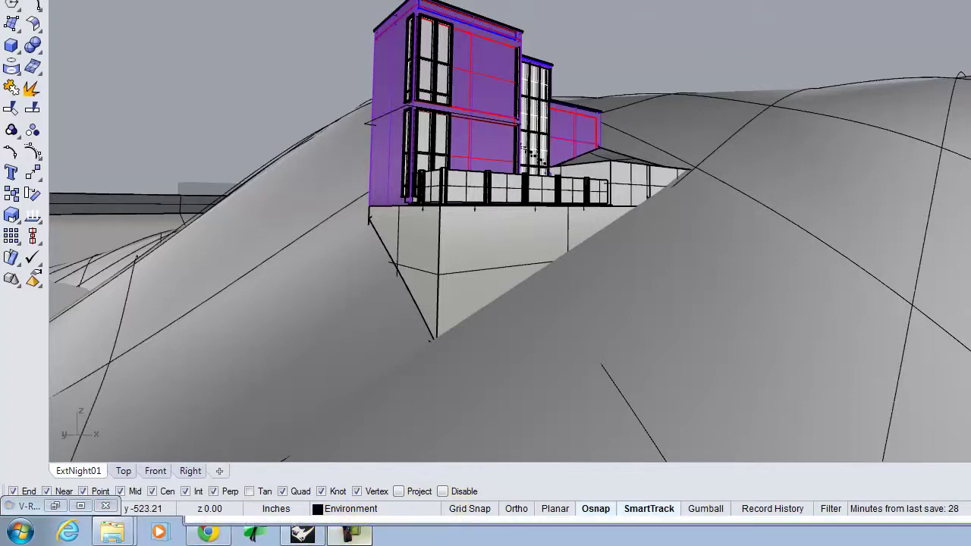